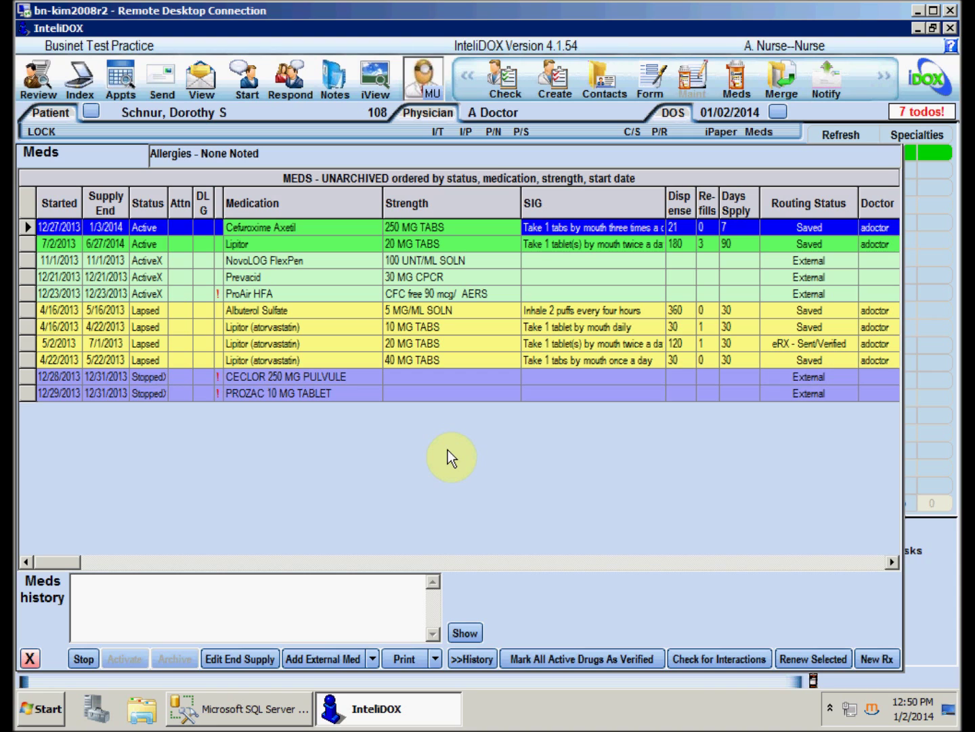
Step: Review the patient's medication records by status, covering the active, external active, lapsed and stopped entries
{"action": "left_click", "coordinate": [339, 243]}
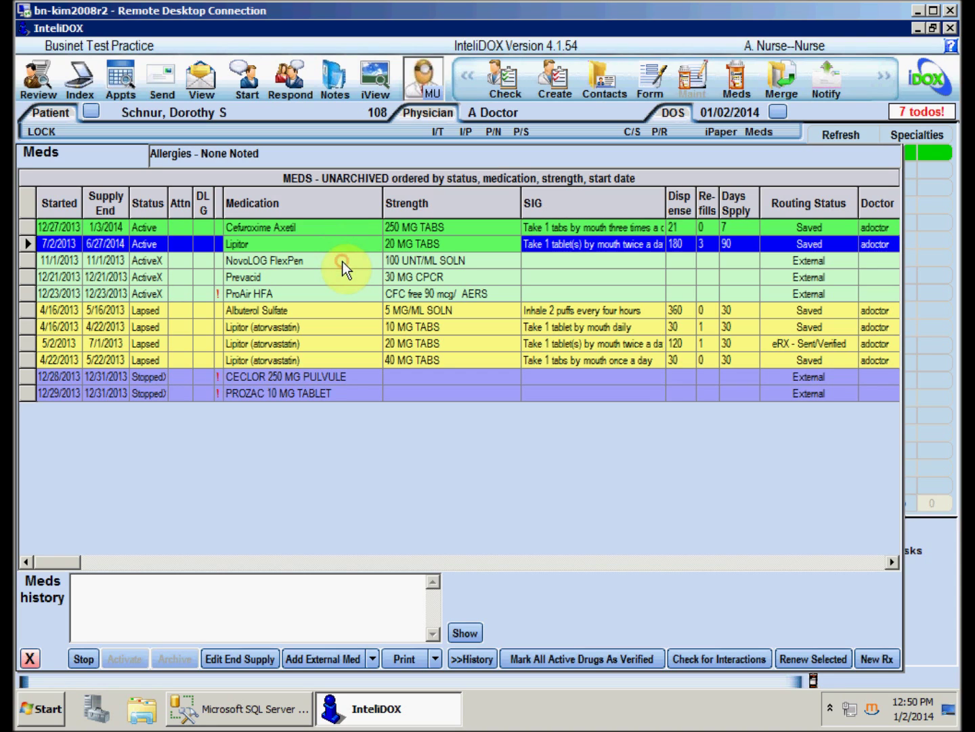
{"action": "left_click", "coordinate": [342, 261]}
{"action": "left_click", "coordinate": [339, 277]}
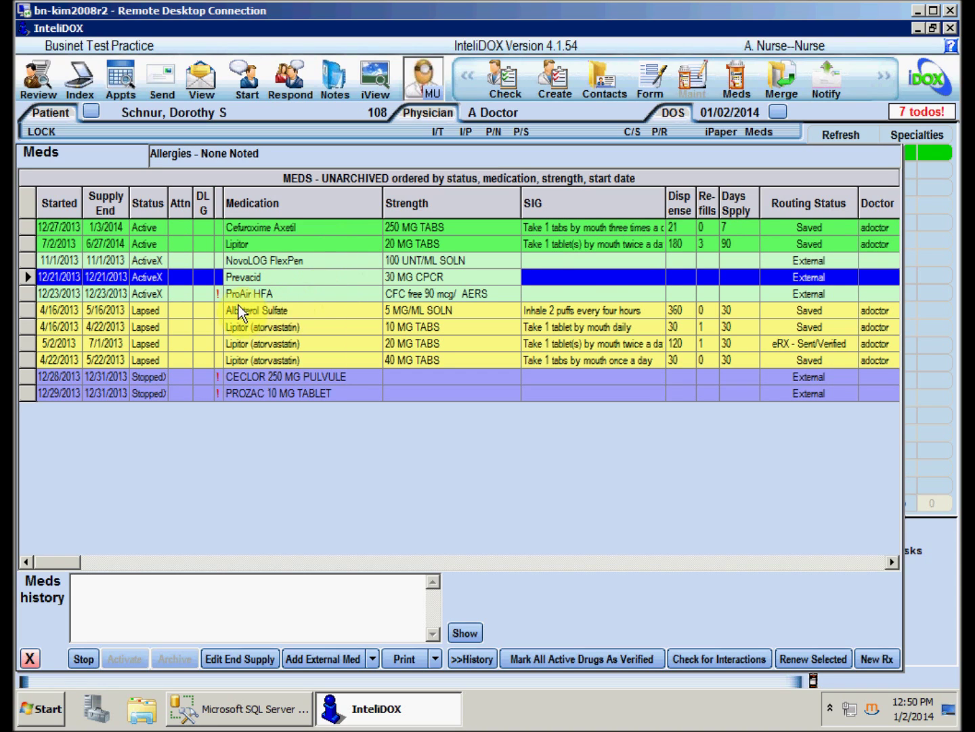
{"action": "mouse_move", "coordinate": [219, 300]}
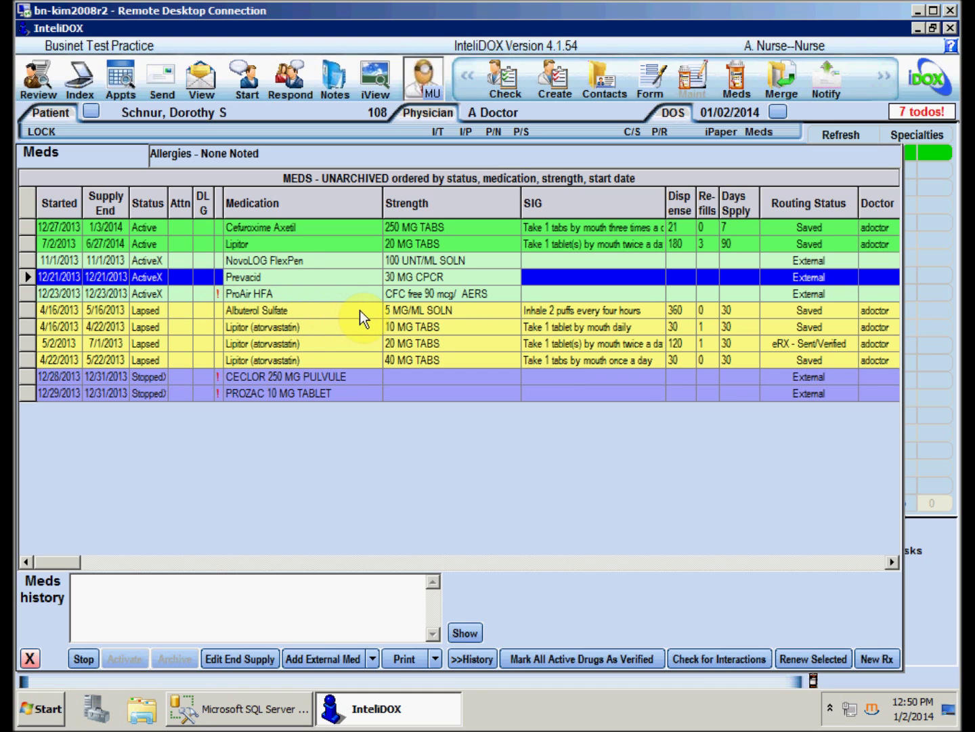
{"action": "left_click_drag", "start_coordinate": [360, 310], "coordinate": [350, 359]}
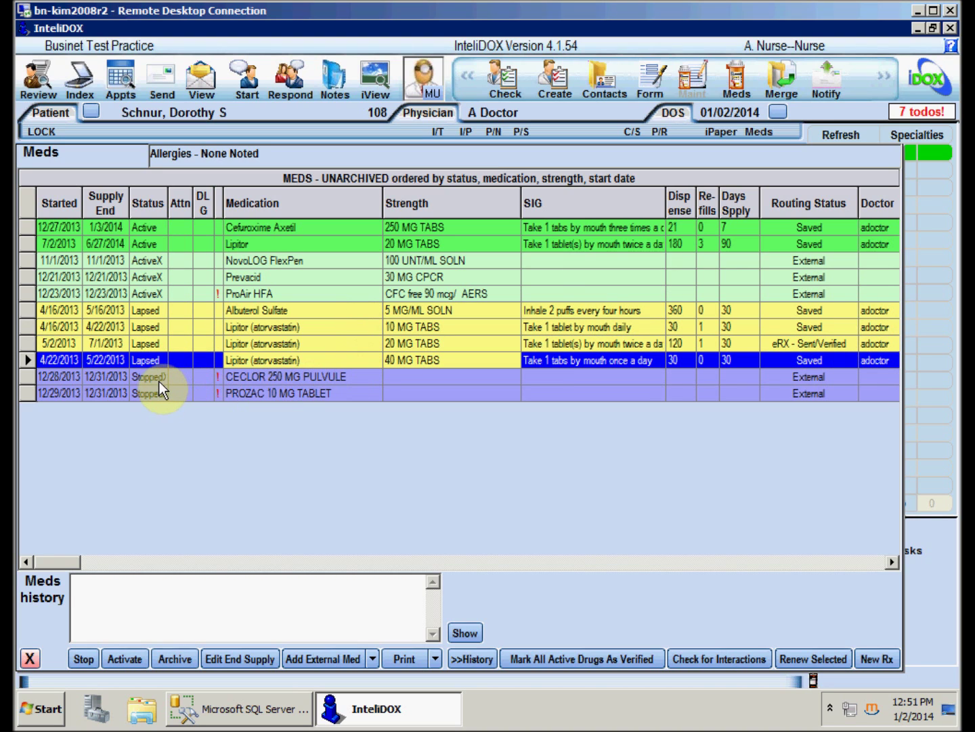
{"action": "left_click", "coordinate": [361, 375]}
{"action": "left_click", "coordinate": [357, 393]}
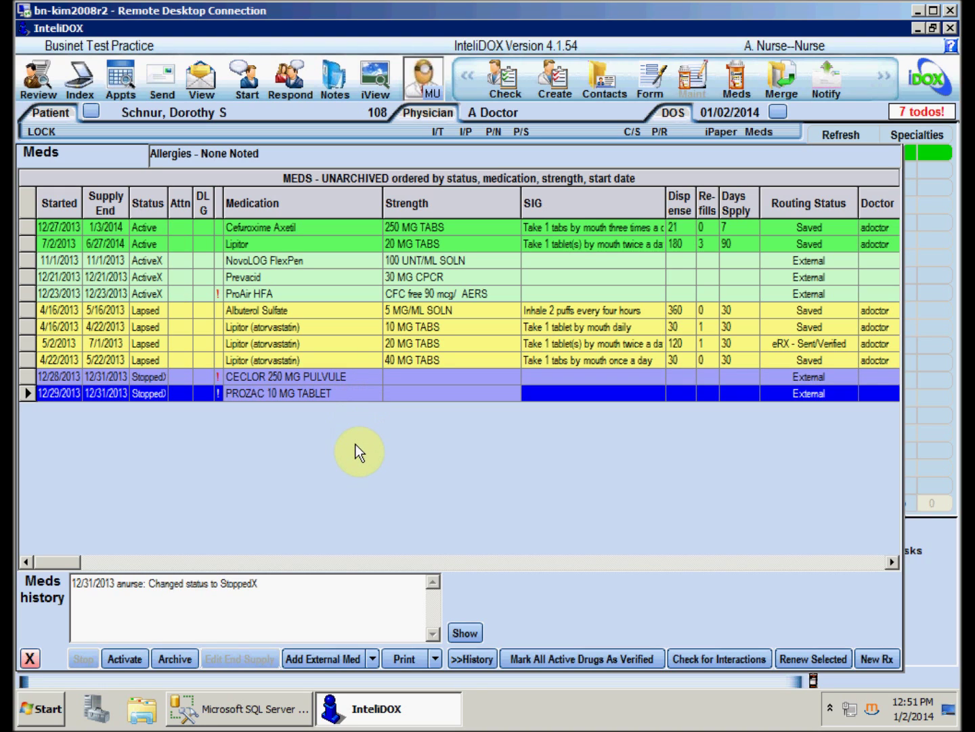
{"action": "left_click", "coordinate": [149, 327]}
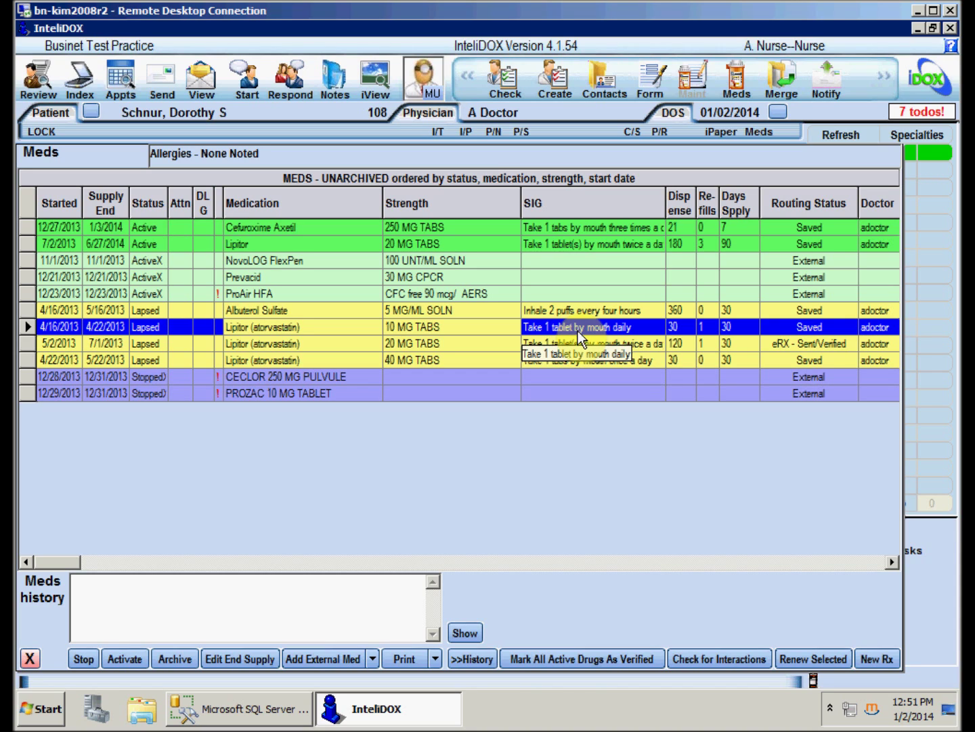
Step: Stop the Cefuroxime Axetil 250 MG medication and reactivate it with a supply end date of 1/4/2014
{"action": "left_click", "coordinate": [335, 227]}
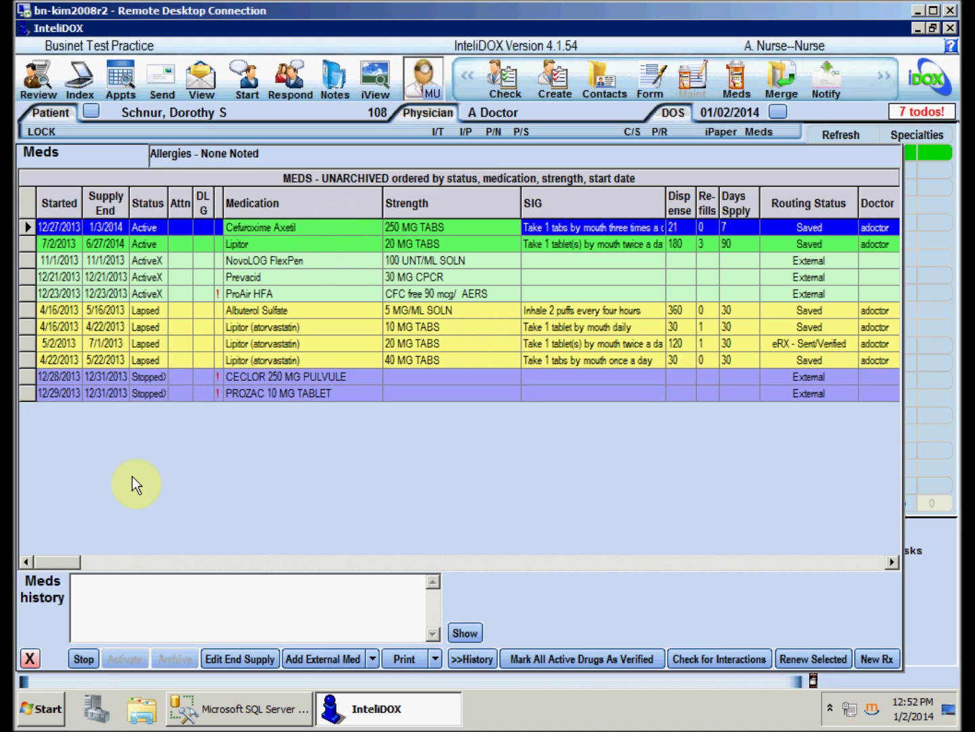
{"action": "left_click", "coordinate": [84, 662]}
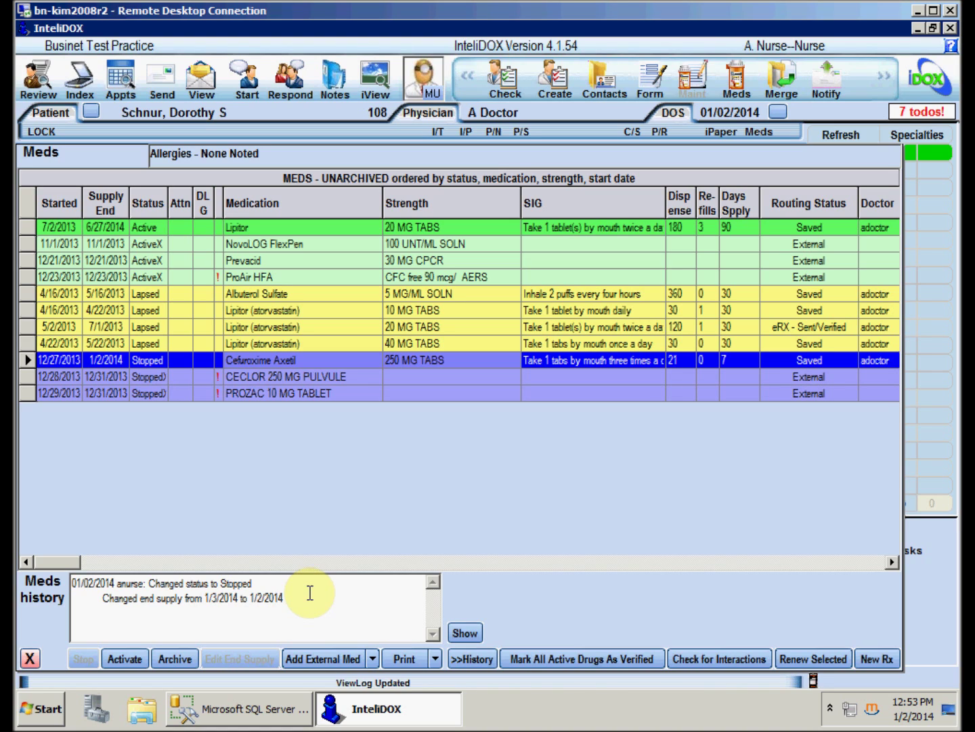
{"action": "left_click", "coordinate": [134, 658]}
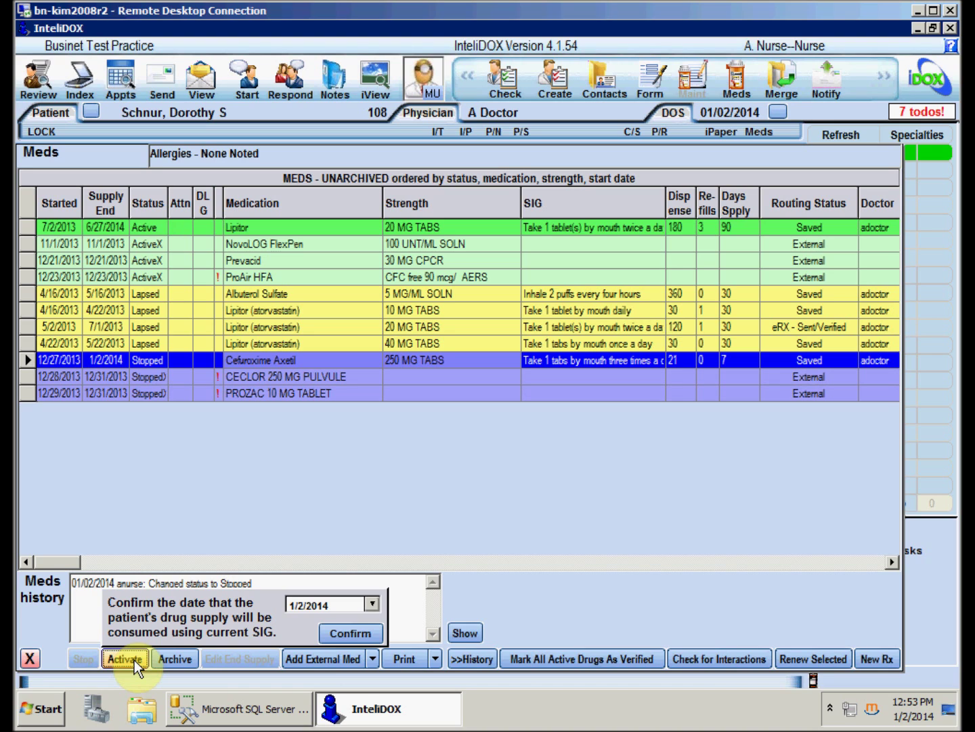
{"action": "left_click", "coordinate": [373, 604]}
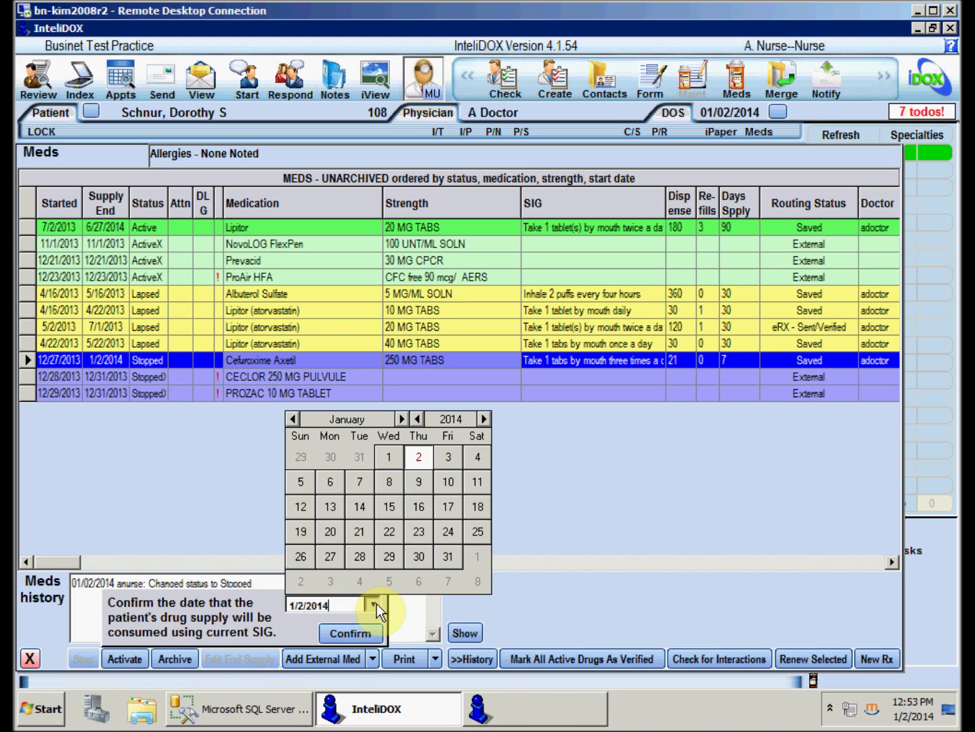
{"action": "left_click", "coordinate": [473, 461]}
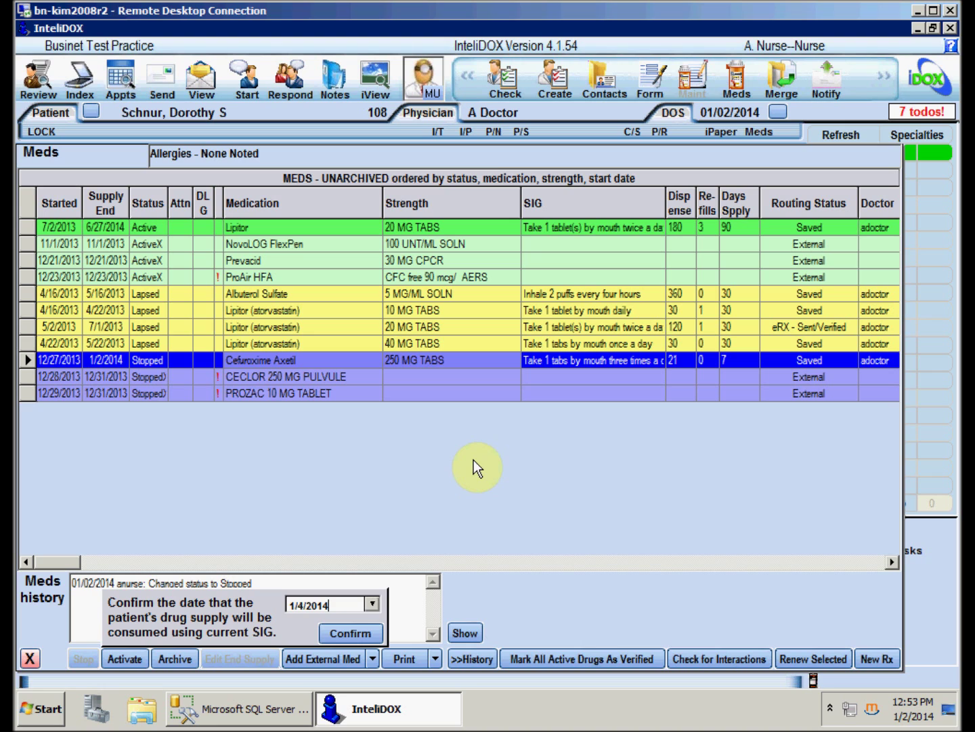
{"action": "left_click", "coordinate": [354, 636]}
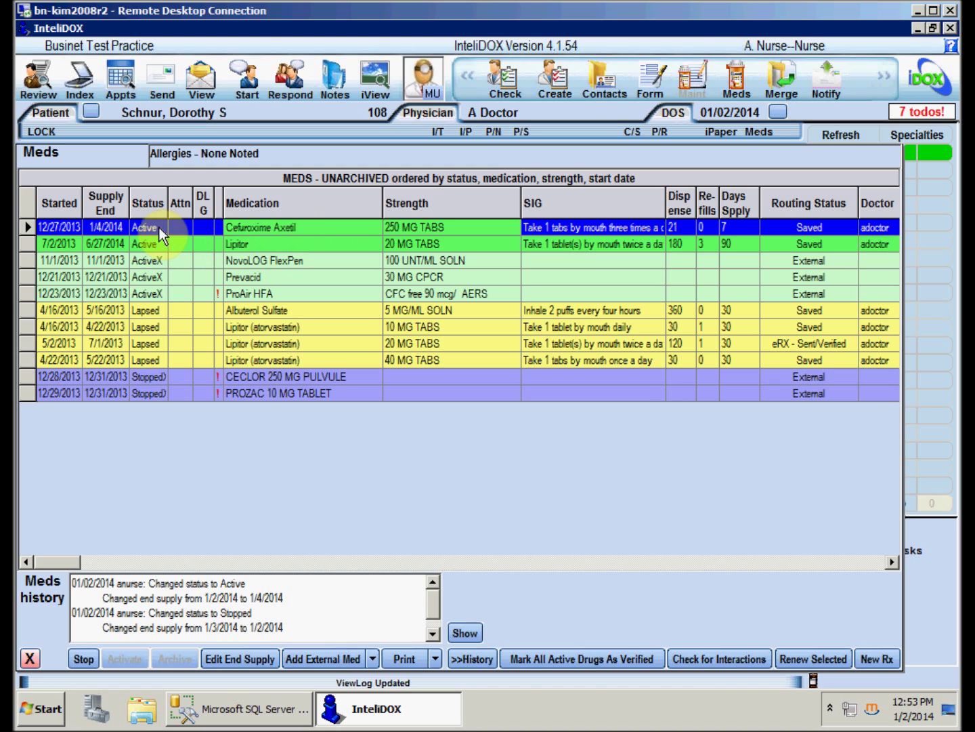
{"action": "left_click", "coordinate": [113, 227]}
Step: Archive the stopped PROZAC 10 MG TABLET record and confirm the archiving
{"action": "left_click", "coordinate": [338, 394]}
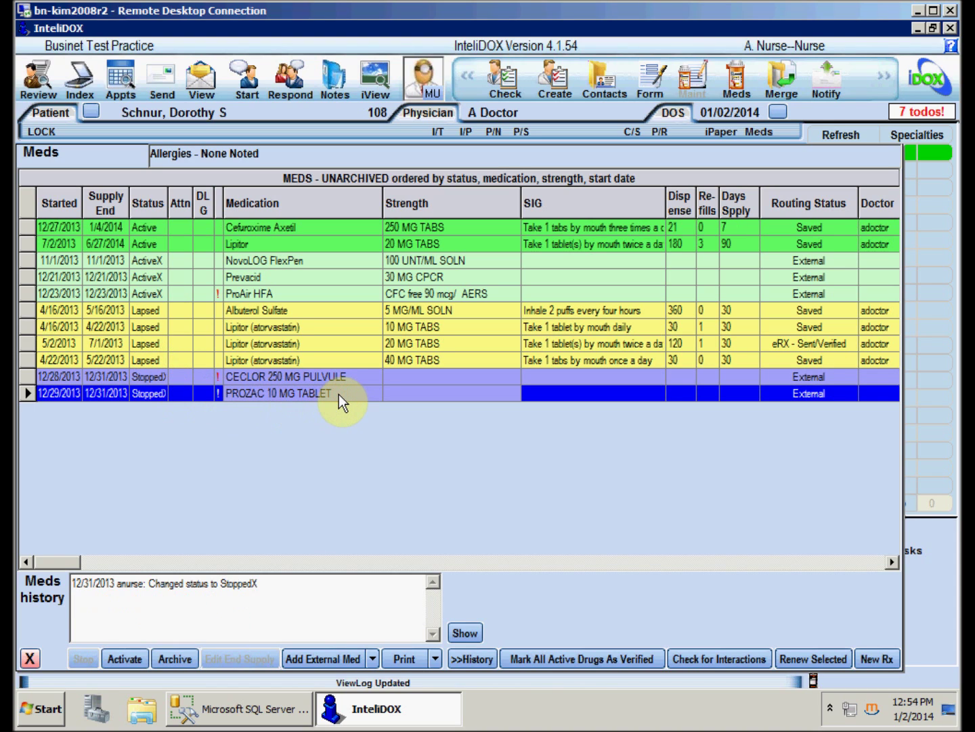
{"action": "left_click", "coordinate": [176, 658]}
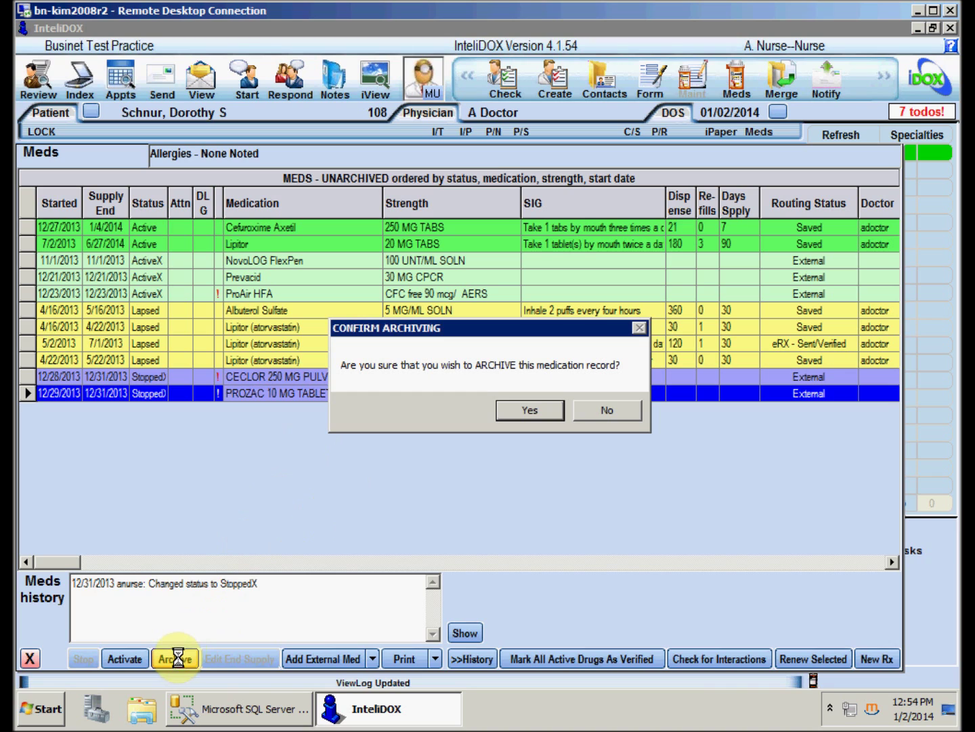
{"action": "left_click", "coordinate": [552, 411]}
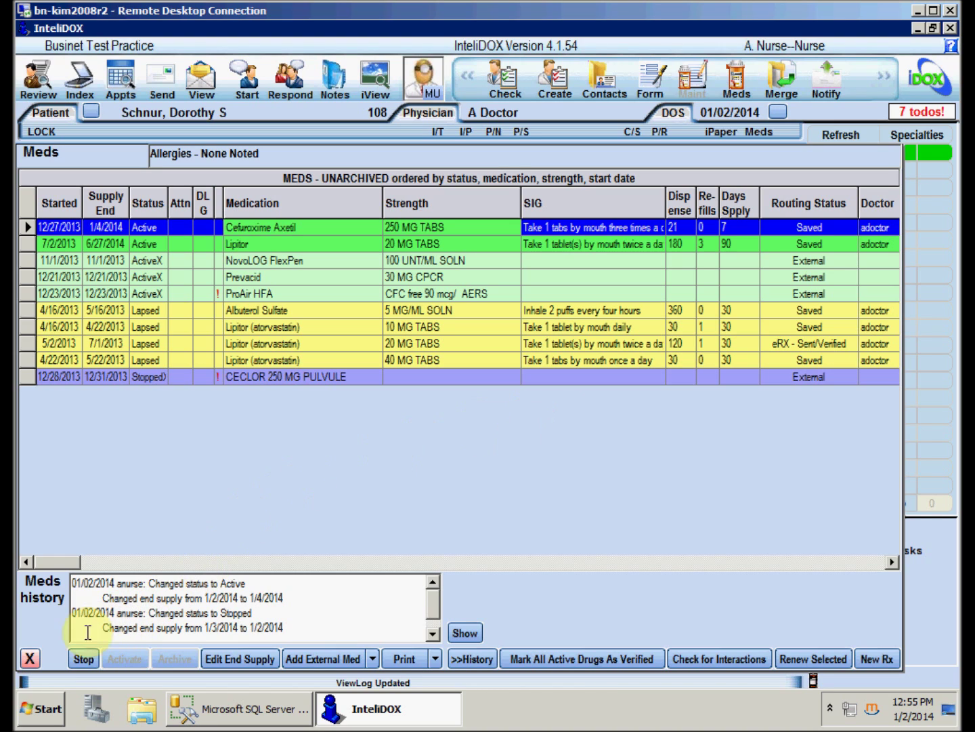
Step: Reopen the medication list with archived records included and examine the PROZAC 10 MG TABLET entry
{"action": "left_click", "coordinate": [29, 658]}
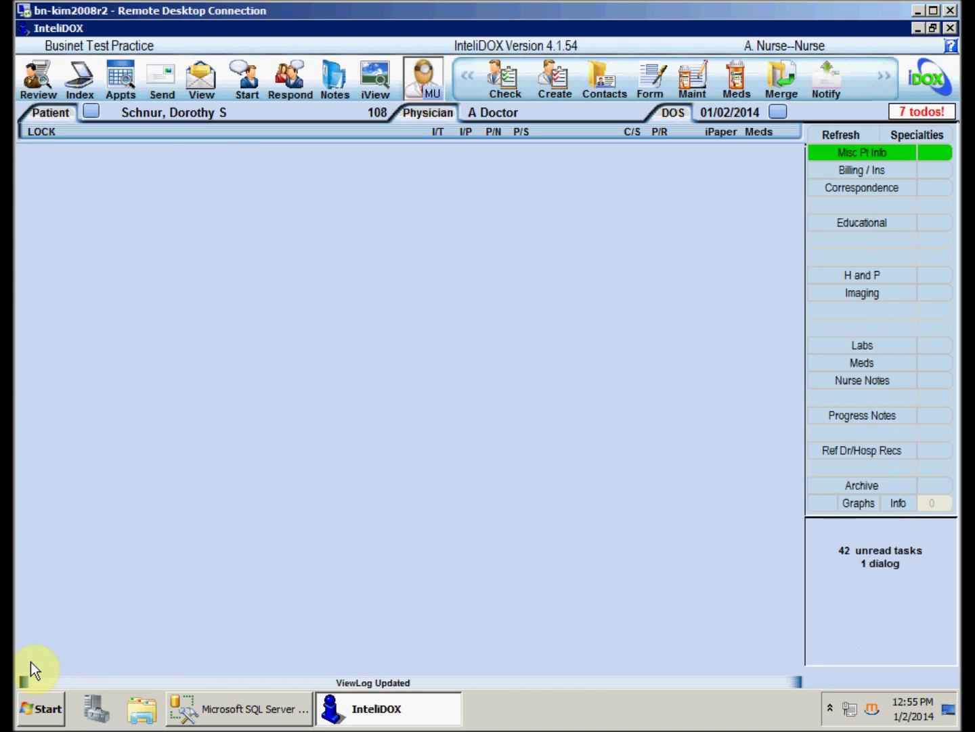
{"action": "left_click", "coordinate": [758, 131]}
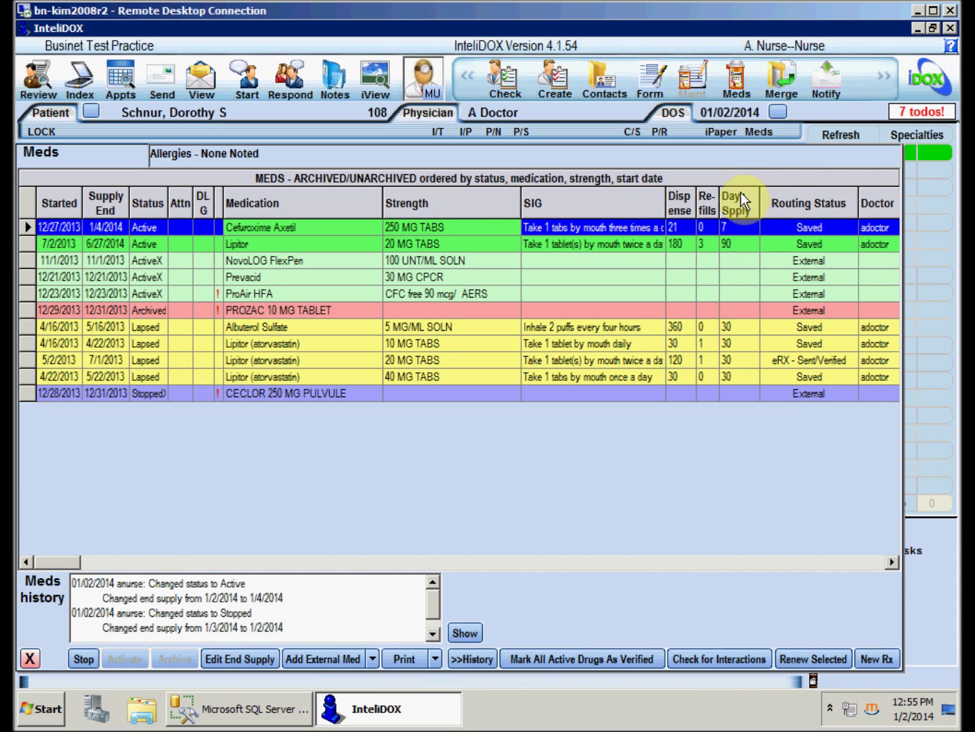
{"action": "left_click", "coordinate": [354, 315]}
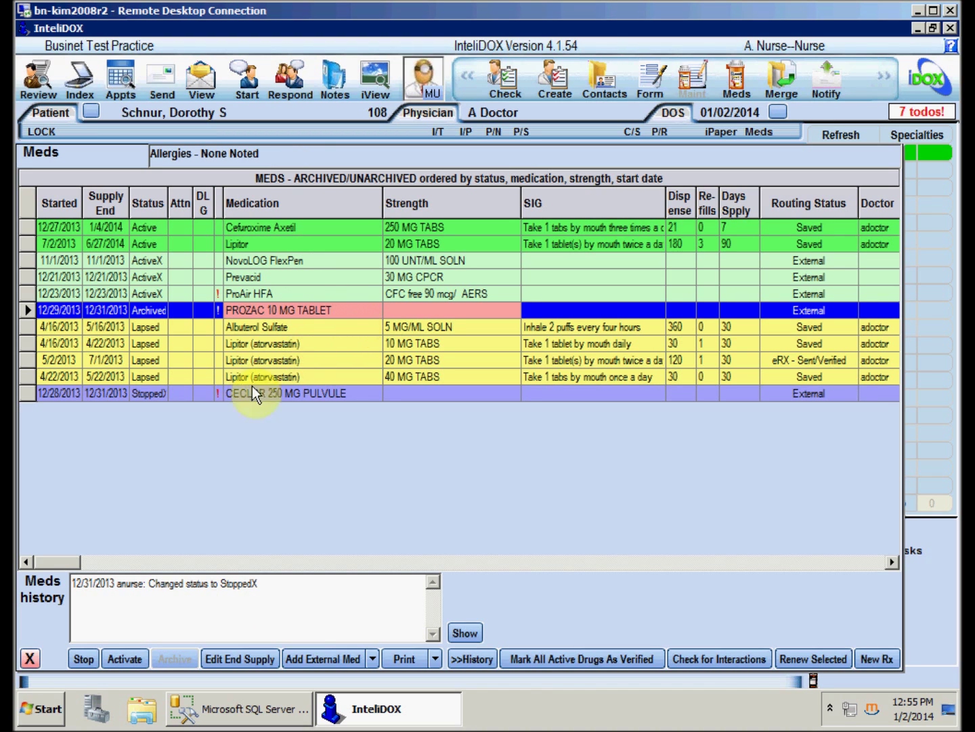
Step: Return to the unarchived medication list and set Cefuroxime Axetil's supply end date to 1/3/2014
{"action": "left_click", "coordinate": [30, 658]}
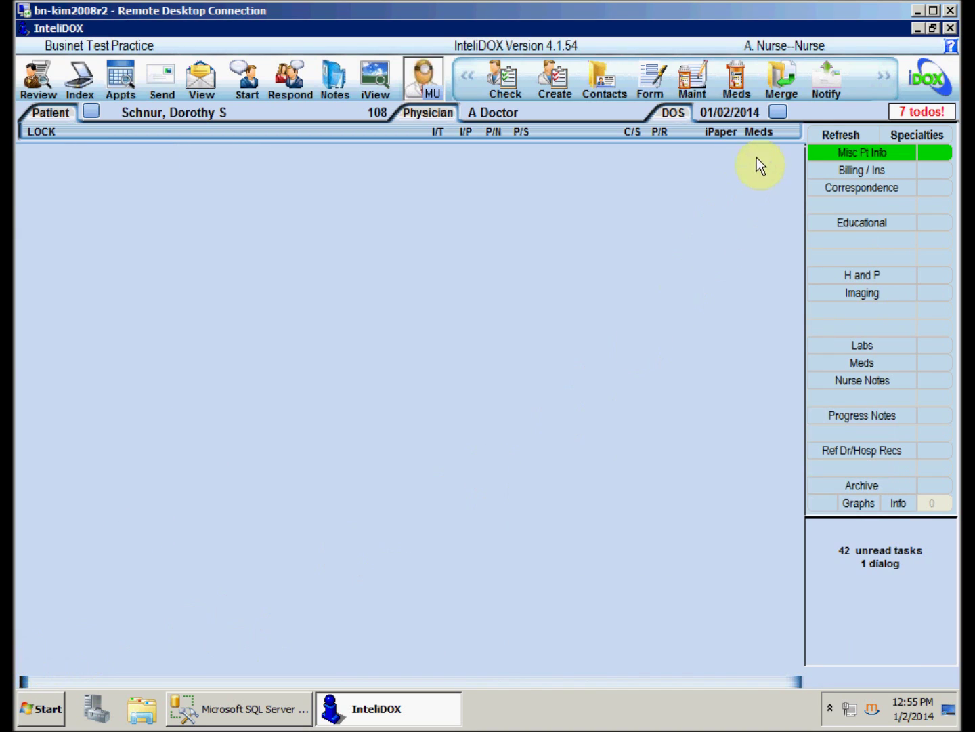
{"action": "left_click", "coordinate": [759, 131]}
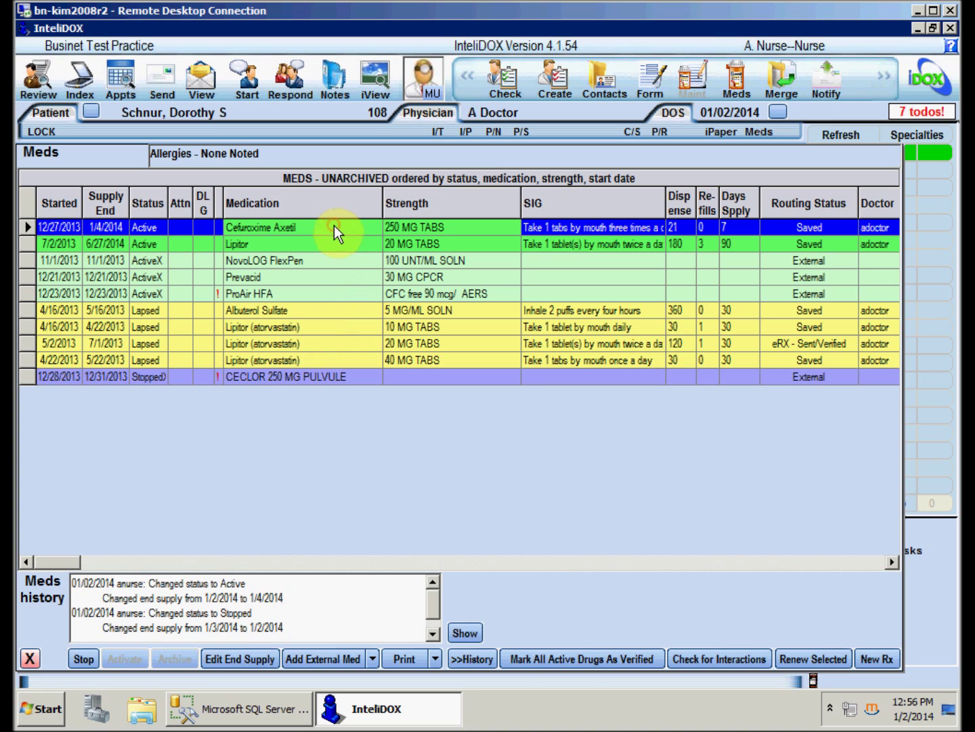
{"action": "left_click", "coordinate": [246, 661]}
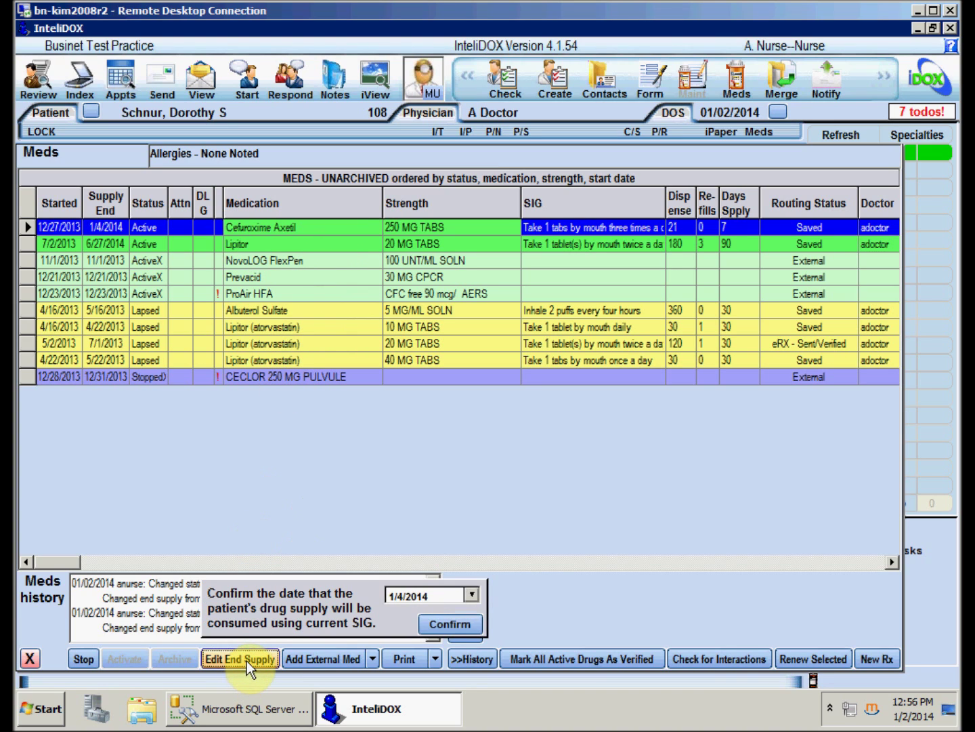
{"action": "left_click", "coordinate": [473, 595]}
{"action": "left_click", "coordinate": [548, 448]}
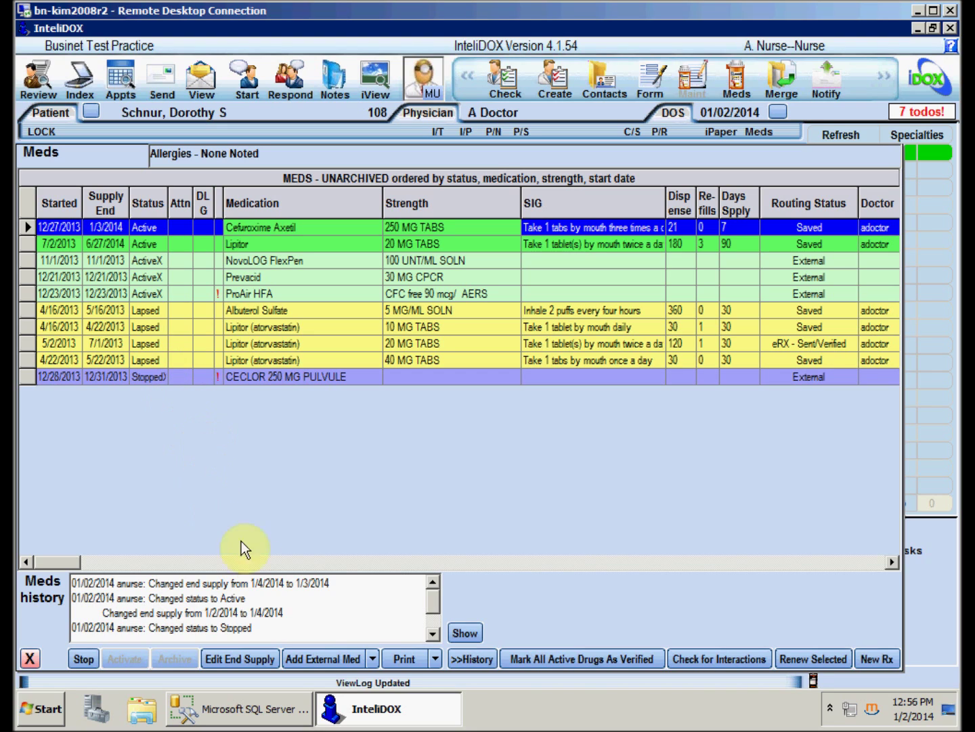
Step: Print the medication list with the default print option, view the resulting PDF and close it
{"action": "left_click", "coordinate": [414, 663]}
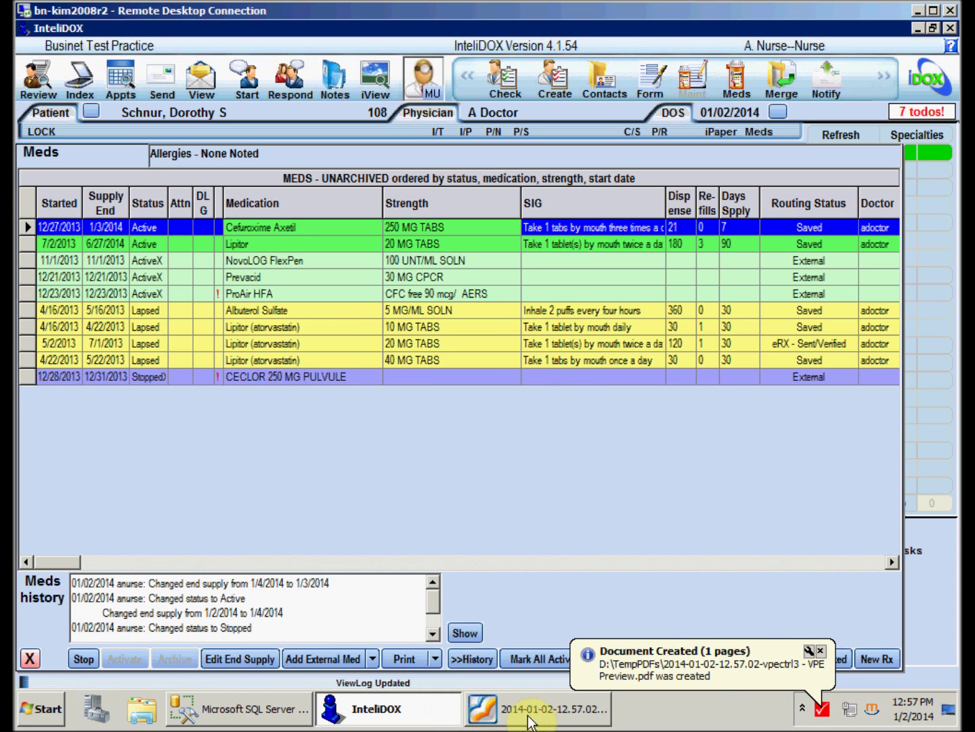
{"action": "left_click", "coordinate": [523, 711]}
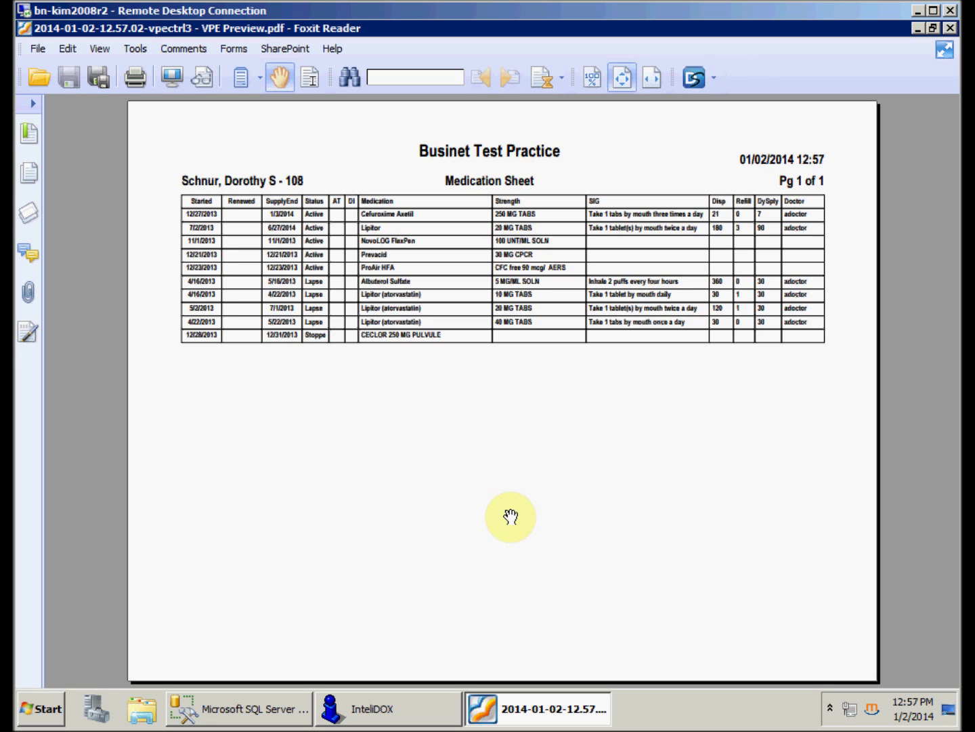
{"action": "left_click", "coordinate": [951, 27]}
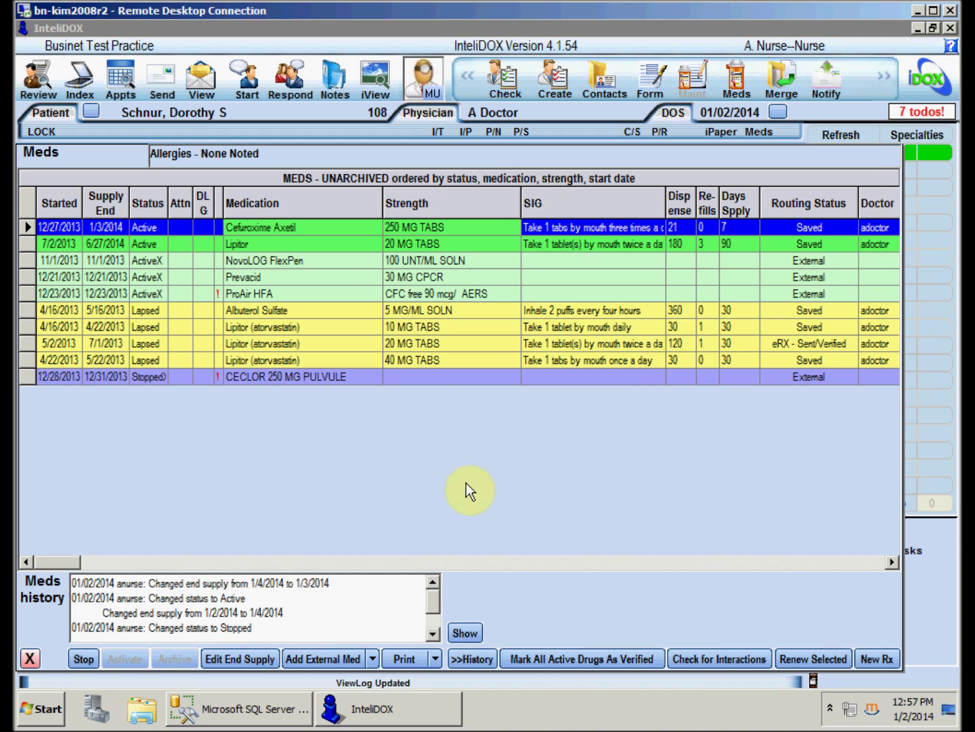
Step: Choose the Medication Sheet print option explicitly, check the generated PDF and close it
{"action": "left_click", "coordinate": [436, 659]}
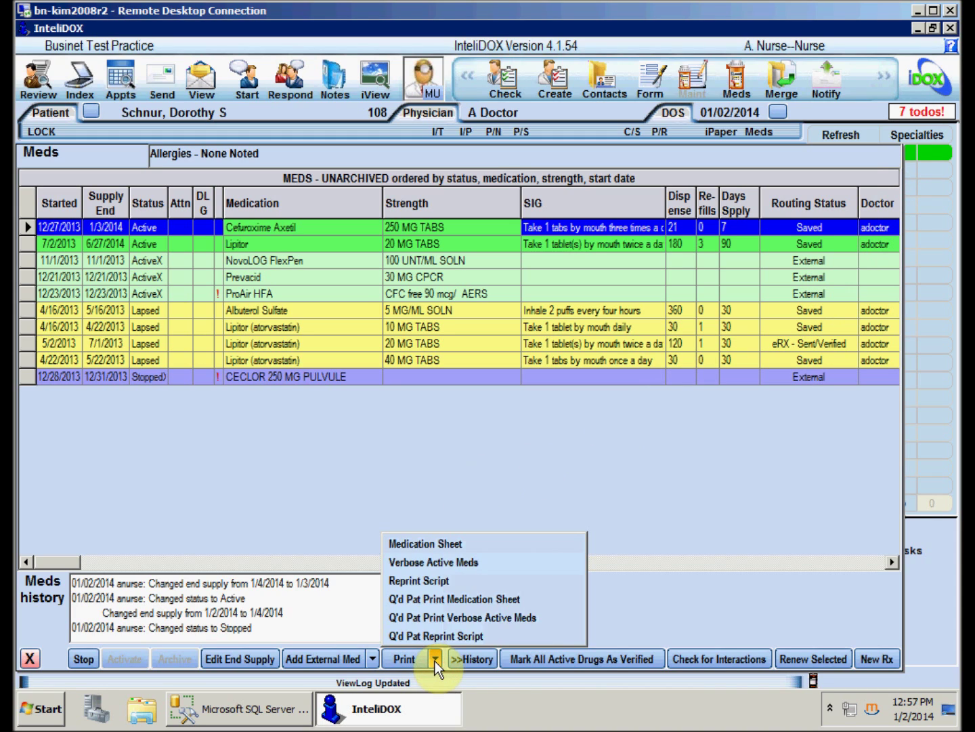
{"action": "left_click", "coordinate": [536, 544]}
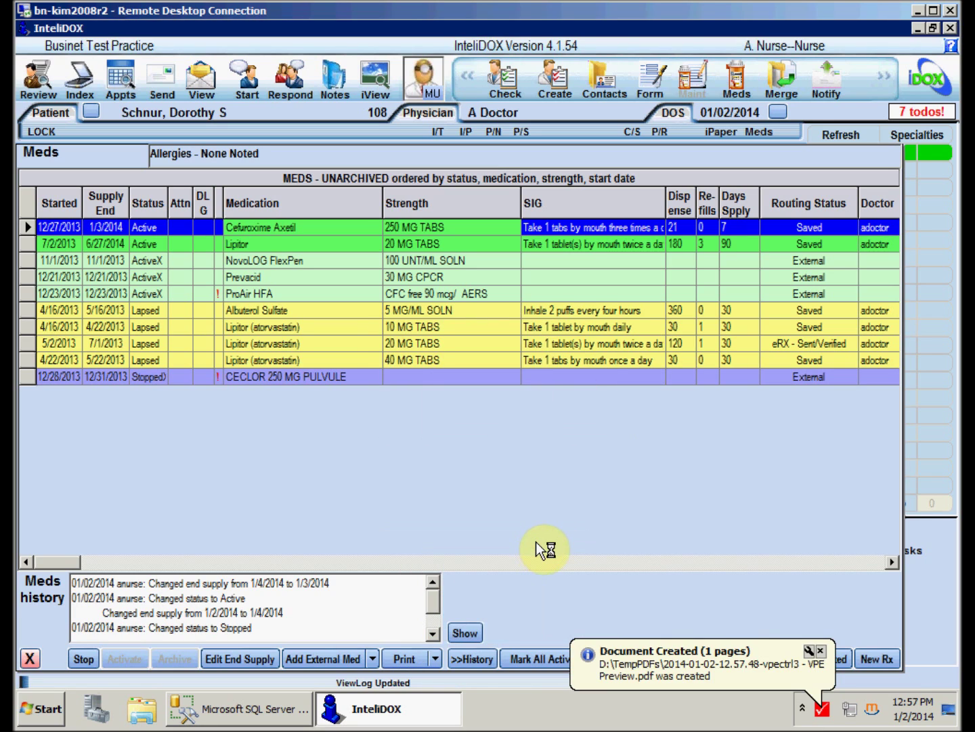
{"action": "left_click", "coordinate": [535, 723]}
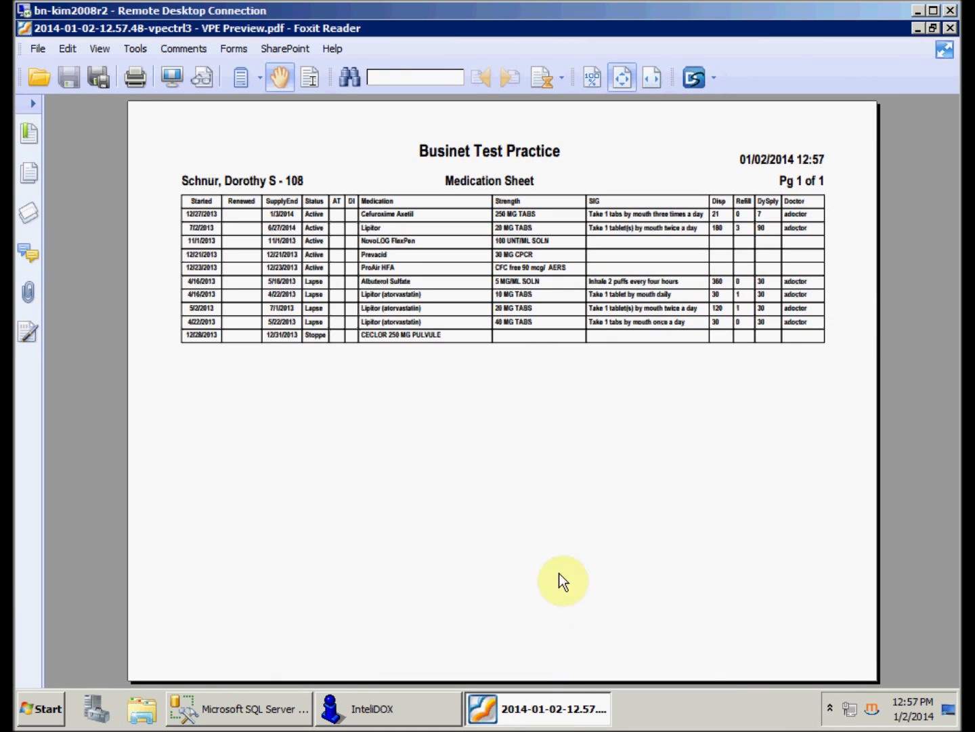
{"action": "left_click", "coordinate": [950, 28]}
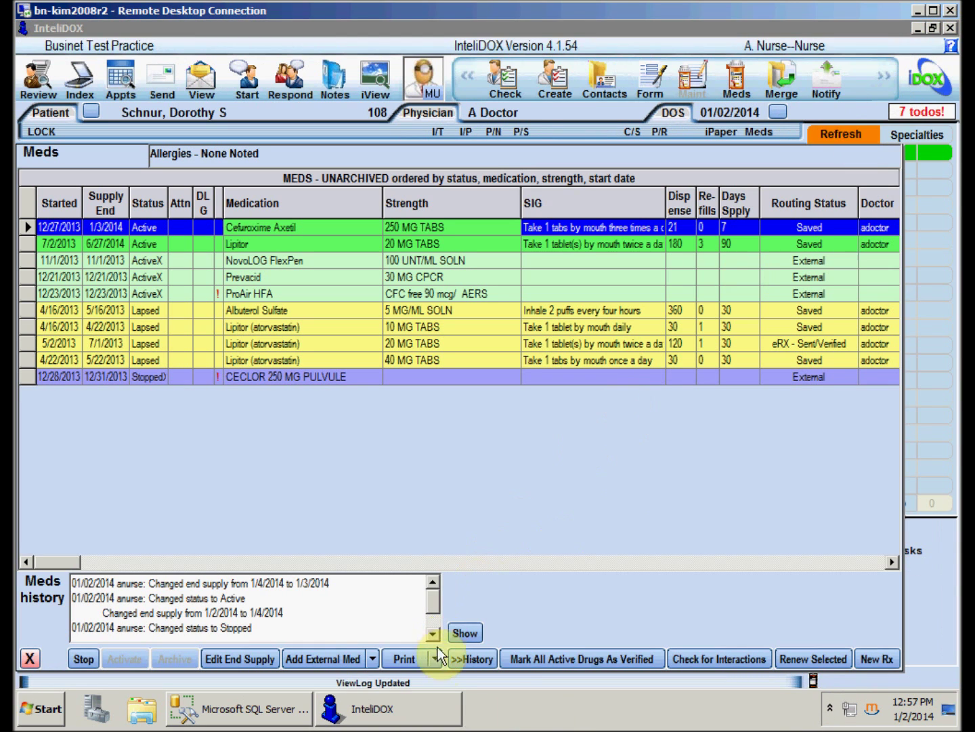
Step: View the Verbose Active Meds instructions and close them without printing
{"action": "left_click", "coordinate": [435, 660]}
{"action": "left_click", "coordinate": [479, 562]}
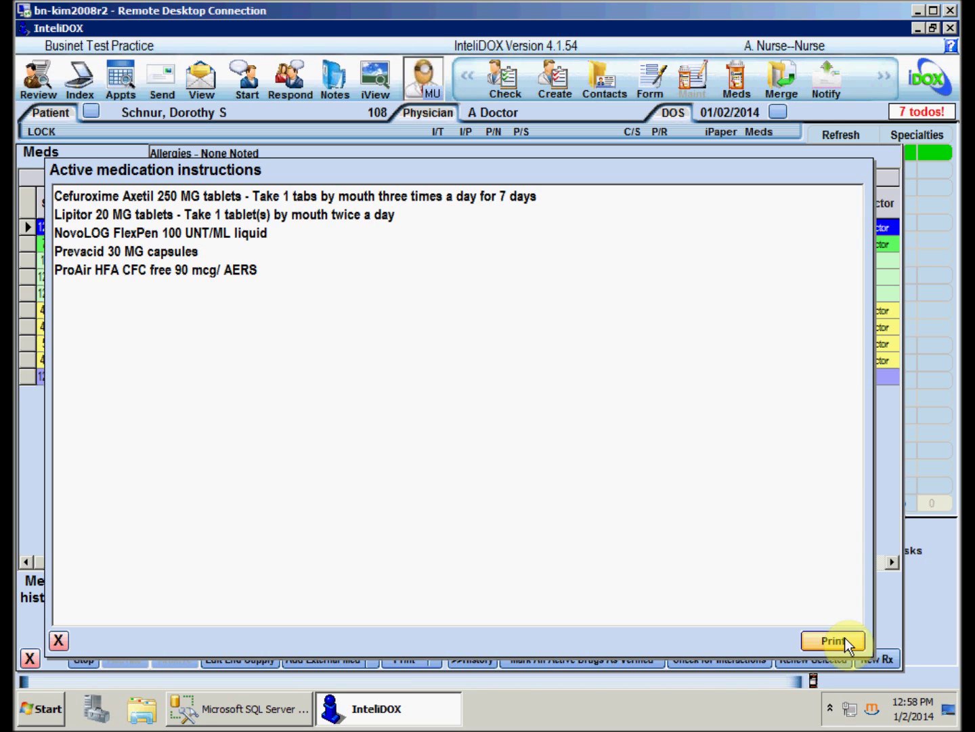
{"action": "left_click", "coordinate": [61, 642]}
Step: Reprint the script for the active Lipitor 20 MG record, view the Rx form PDF and close it
{"action": "left_click", "coordinate": [436, 658]}
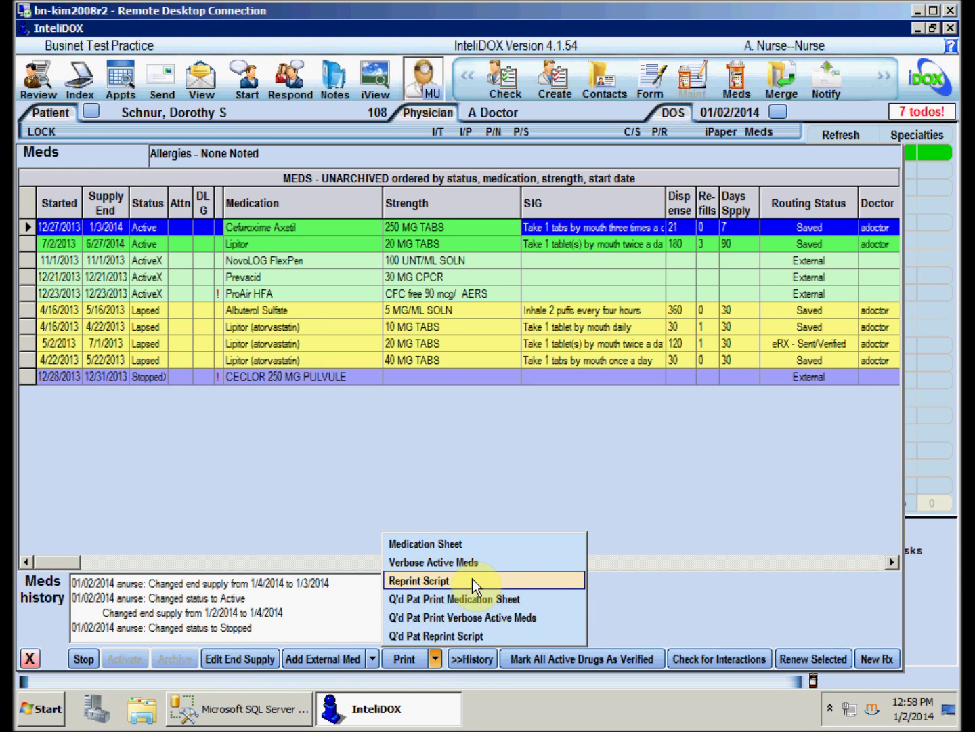
{"action": "left_click", "coordinate": [147, 244]}
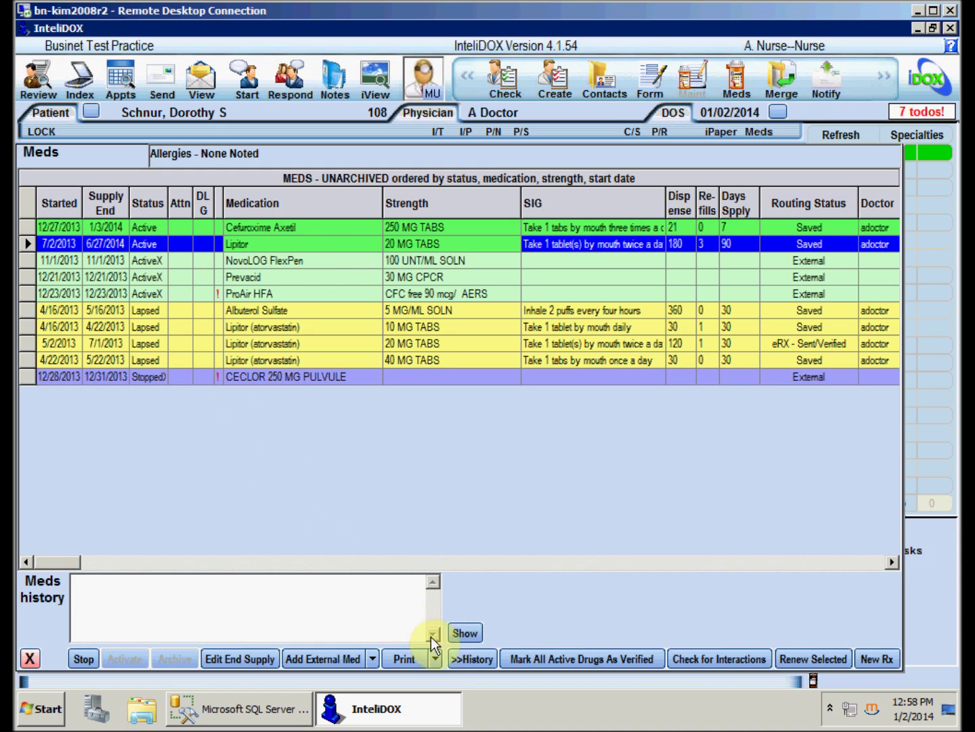
{"action": "left_click", "coordinate": [436, 658]}
{"action": "left_click", "coordinate": [443, 580]}
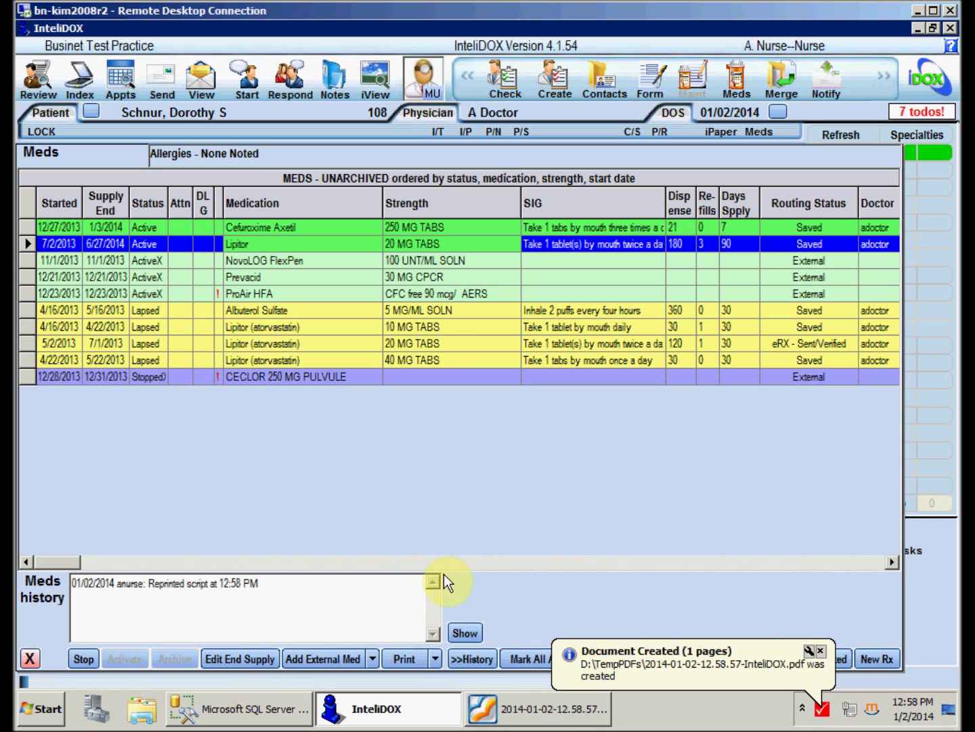
{"action": "left_click", "coordinate": [531, 709]}
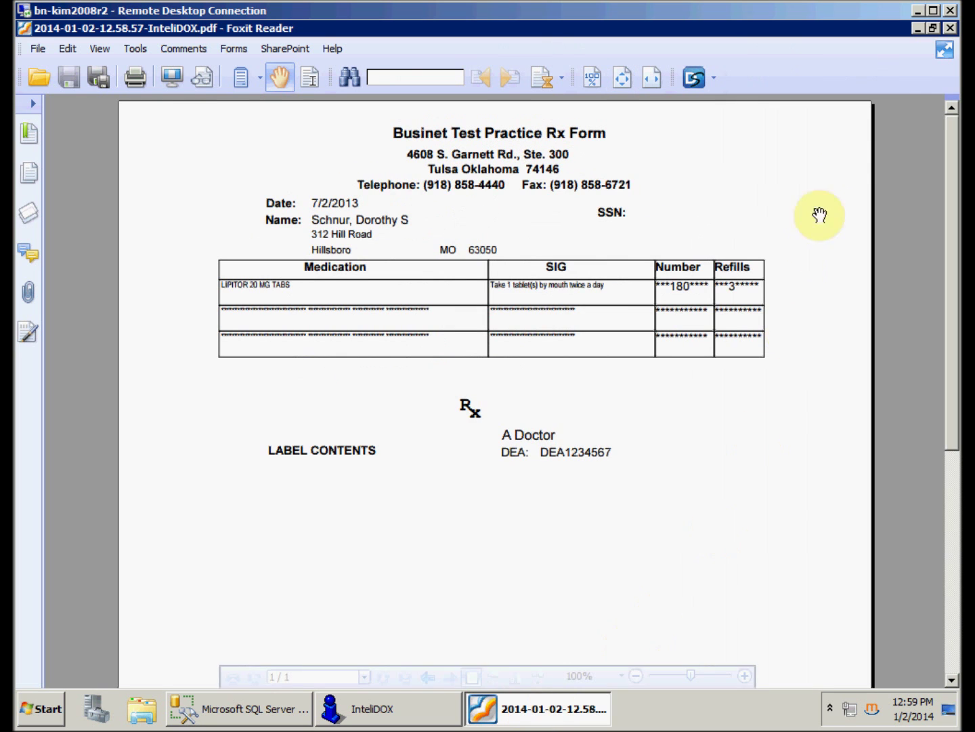
{"action": "left_click", "coordinate": [951, 27]}
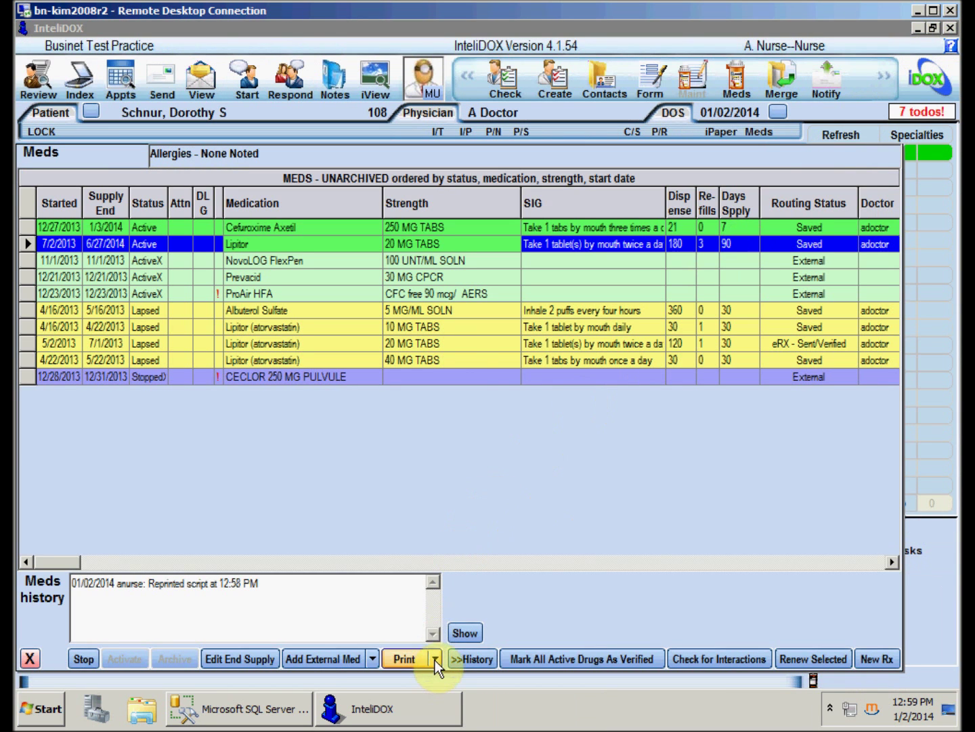
Step: Queue the Medication Sheet for patient printing, check the patient's list of waiting print items and close it without printing
{"action": "left_click", "coordinate": [435, 660]}
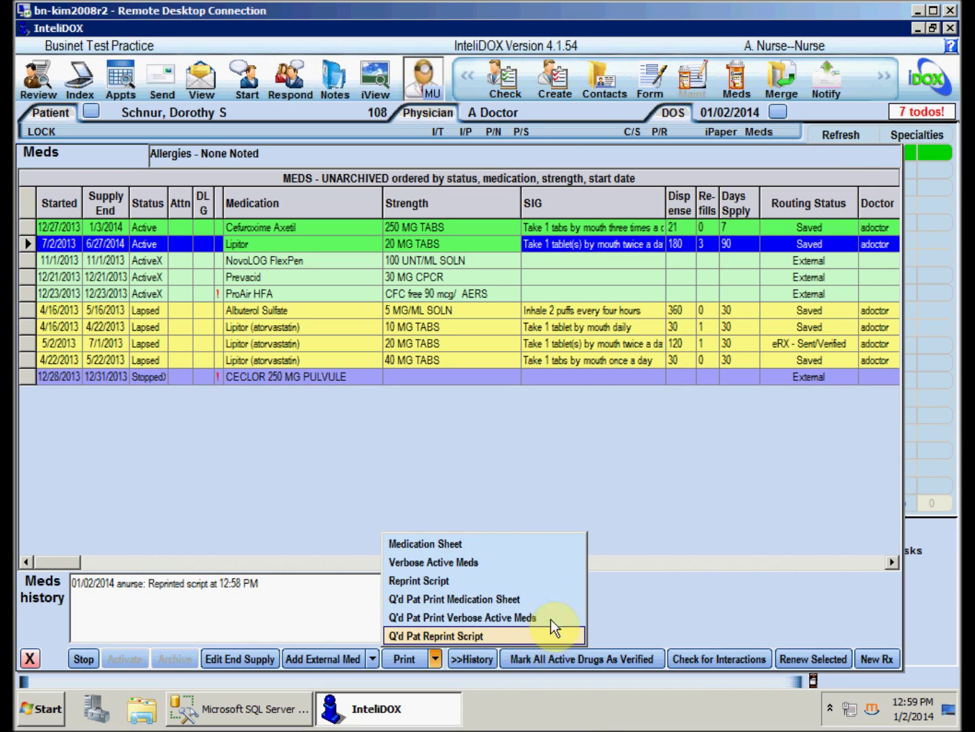
{"action": "left_click", "coordinate": [552, 598]}
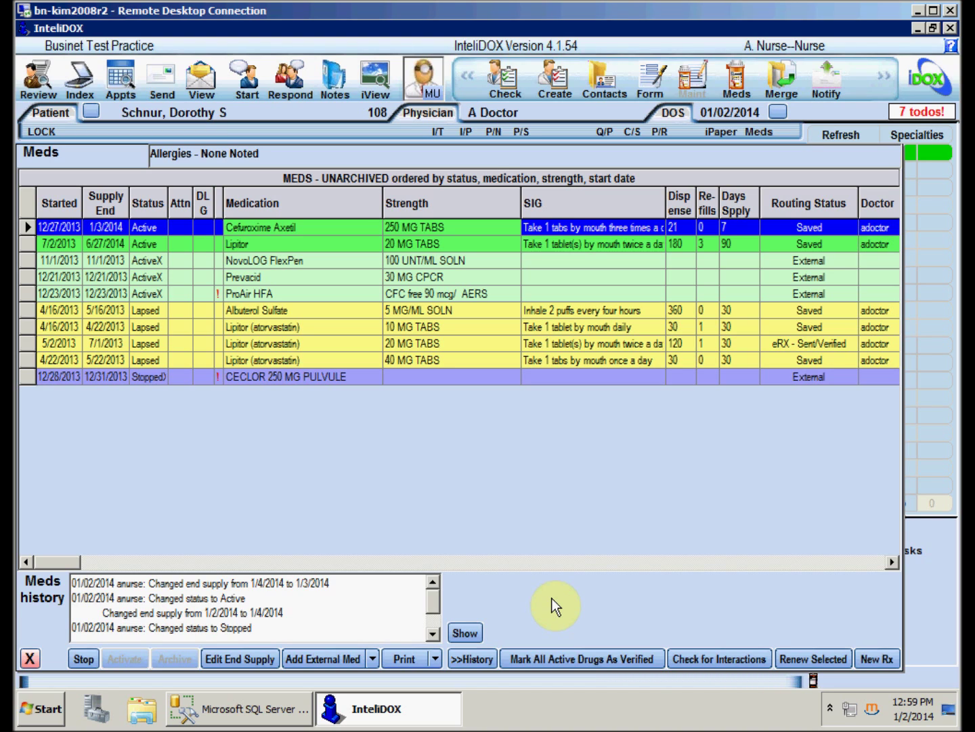
{"action": "left_click", "coordinate": [611, 138]}
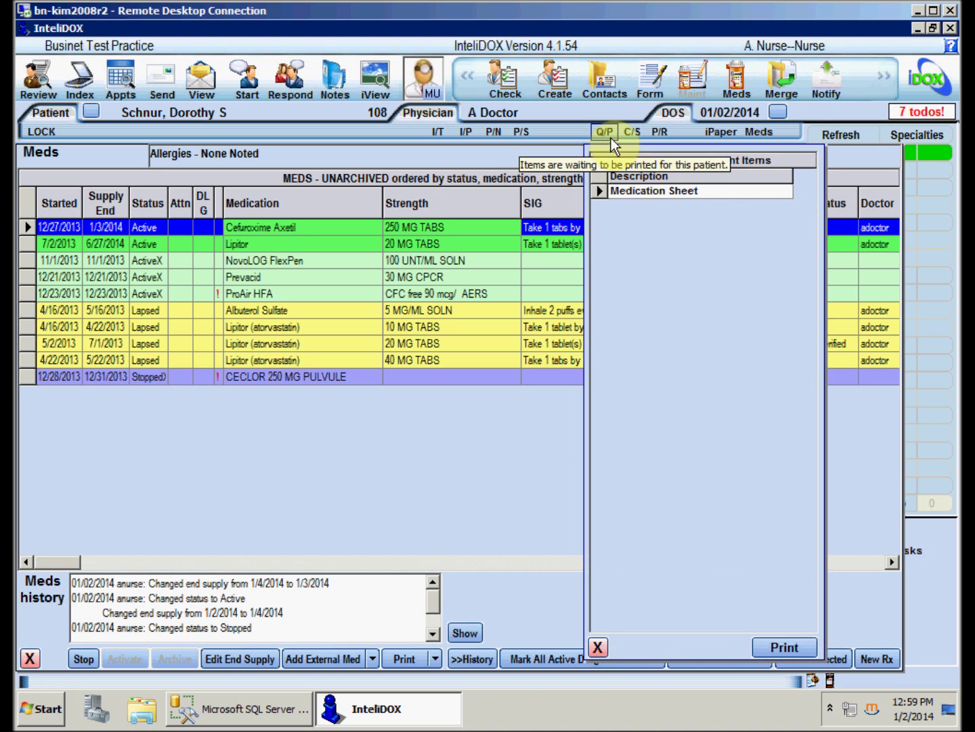
{"action": "left_click", "coordinate": [598, 646]}
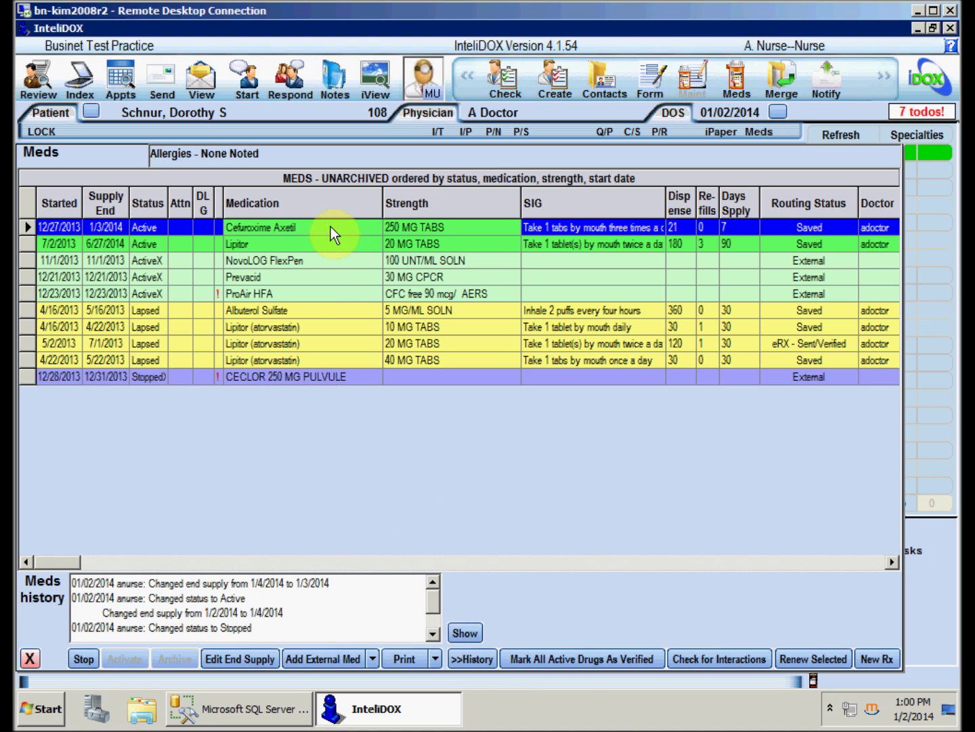
Step: Save the history note "Pt thinks she had a reaction to this" on the Cefuroxime Axetil 250 MG record
{"action": "left_click", "coordinate": [468, 631]}
{"action": "type", "text": "Pt"}
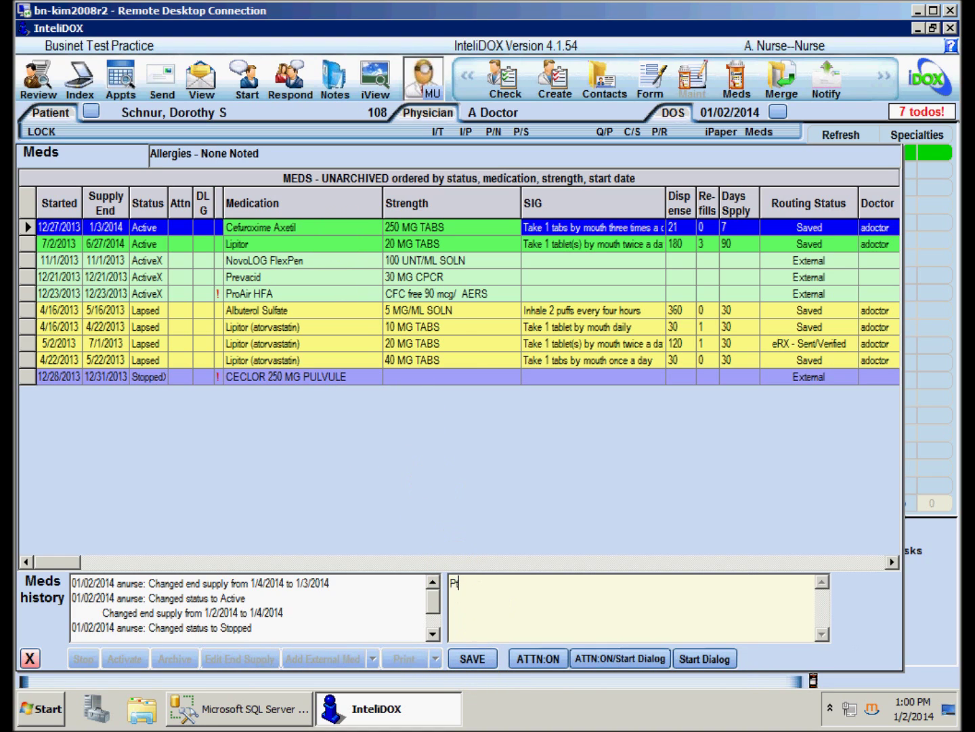
{"action": "type", "text": " thinks she had a reaction to this"}
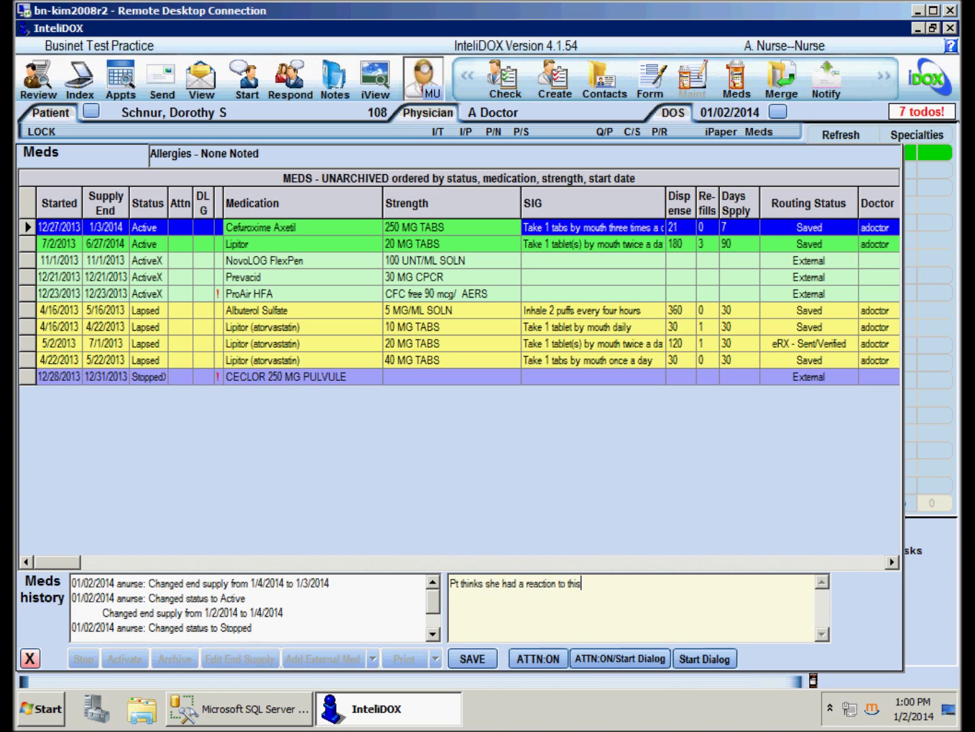
{"action": "left_click", "coordinate": [469, 662]}
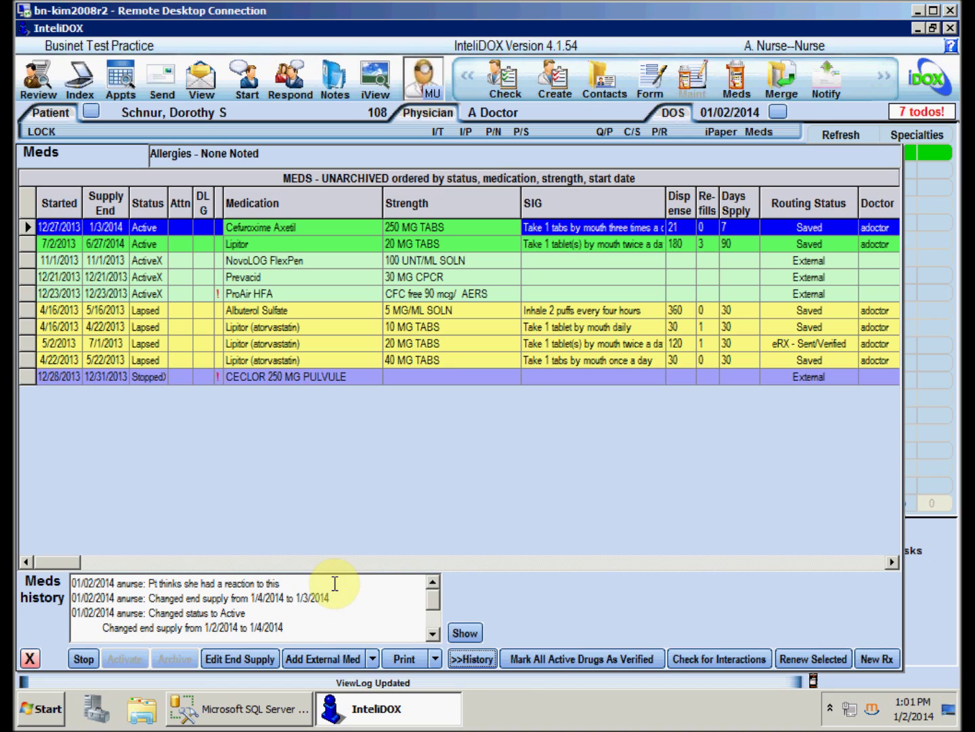
Step: Add the history note "Discuss with dr?" to Cefuroxime Axetil and turn its attention flag on
{"action": "left_click", "coordinate": [468, 658]}
{"action": "type", "text": "Discuss with dr?"}
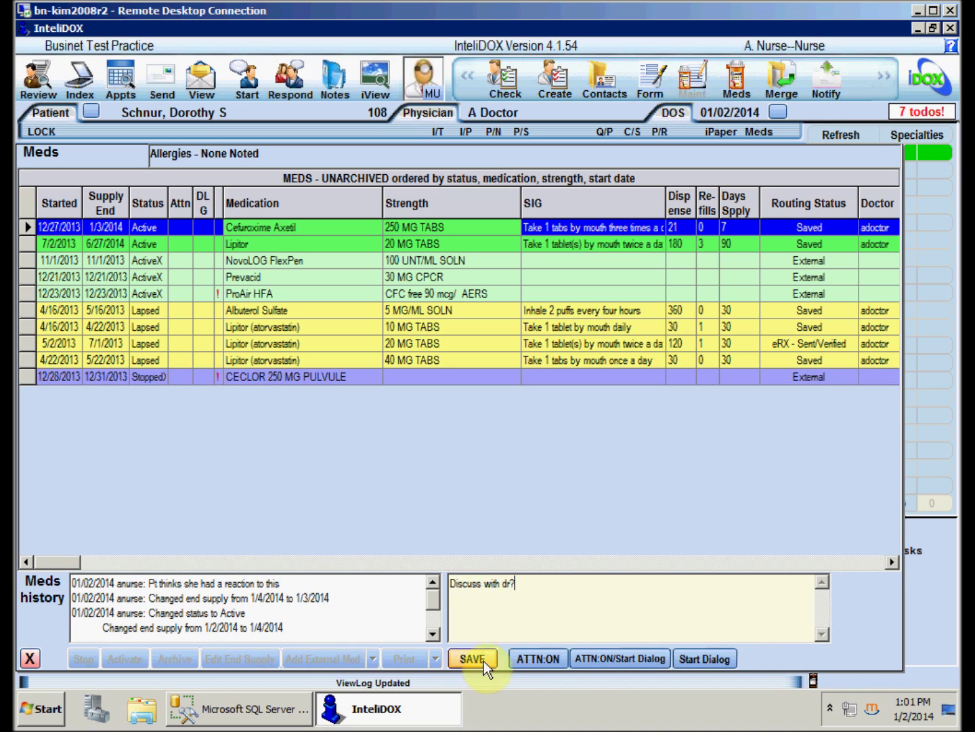
{"action": "left_click", "coordinate": [530, 662]}
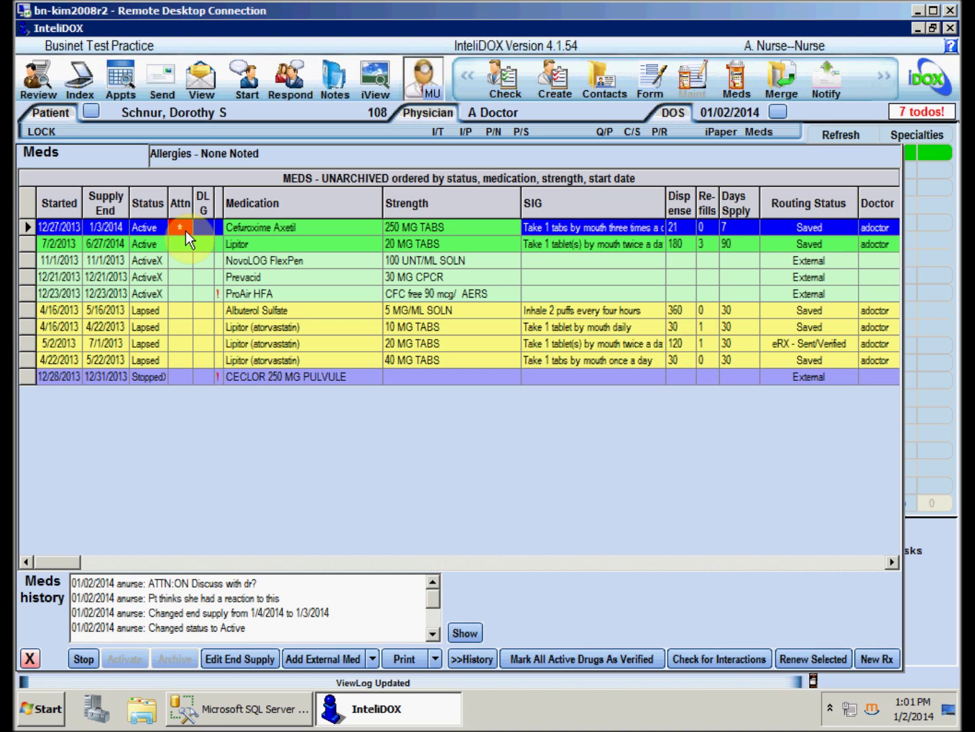
Step: Add the history note "Will discuss with Dr" to Cefuroxime Axetil and turn its attention flag off
{"action": "left_click", "coordinate": [472, 662]}
{"action": "type", "text": "Will"}
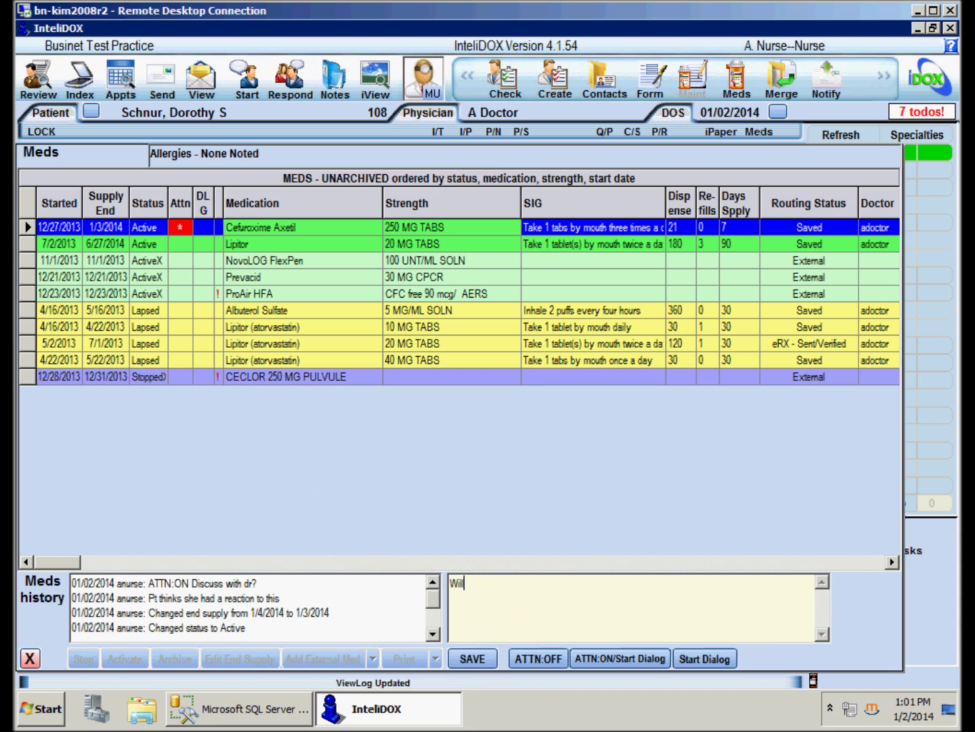
{"action": "type", "text": " discuss with Dr"}
{"action": "left_click", "coordinate": [539, 659]}
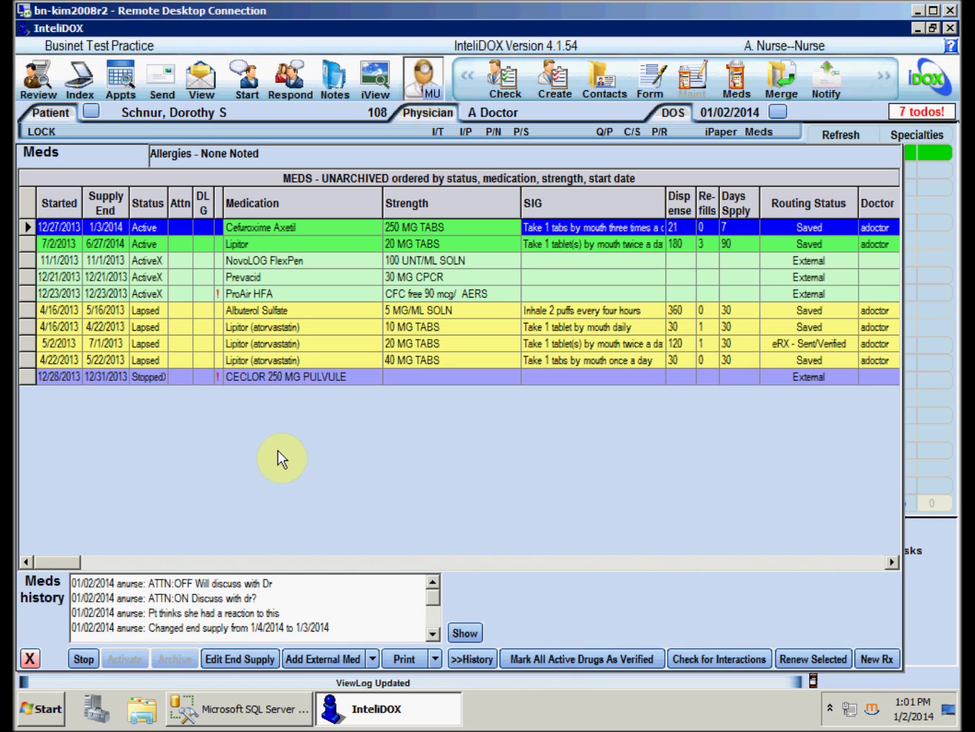
Step: Start and save a dialog from Cefuroxime Axetil with the note "Pt had a rash that she thinks was due to the drug", selecting the doctor to respond
{"action": "left_click", "coordinate": [470, 658]}
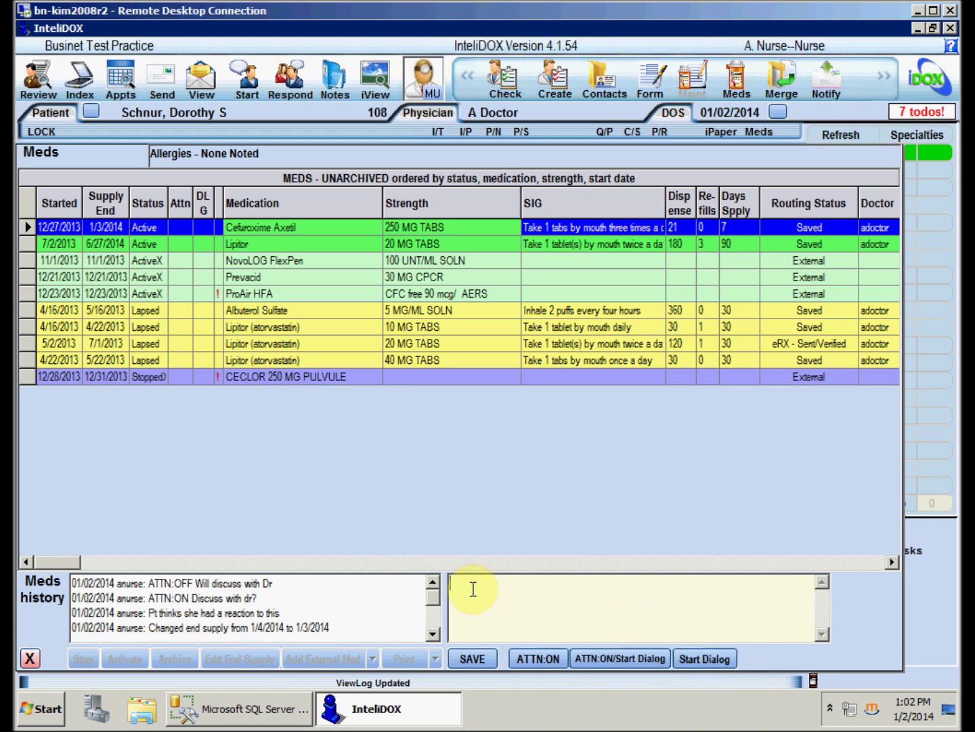
{"action": "type", "text": "Pt had a rash that she thinks was due to the drug"}
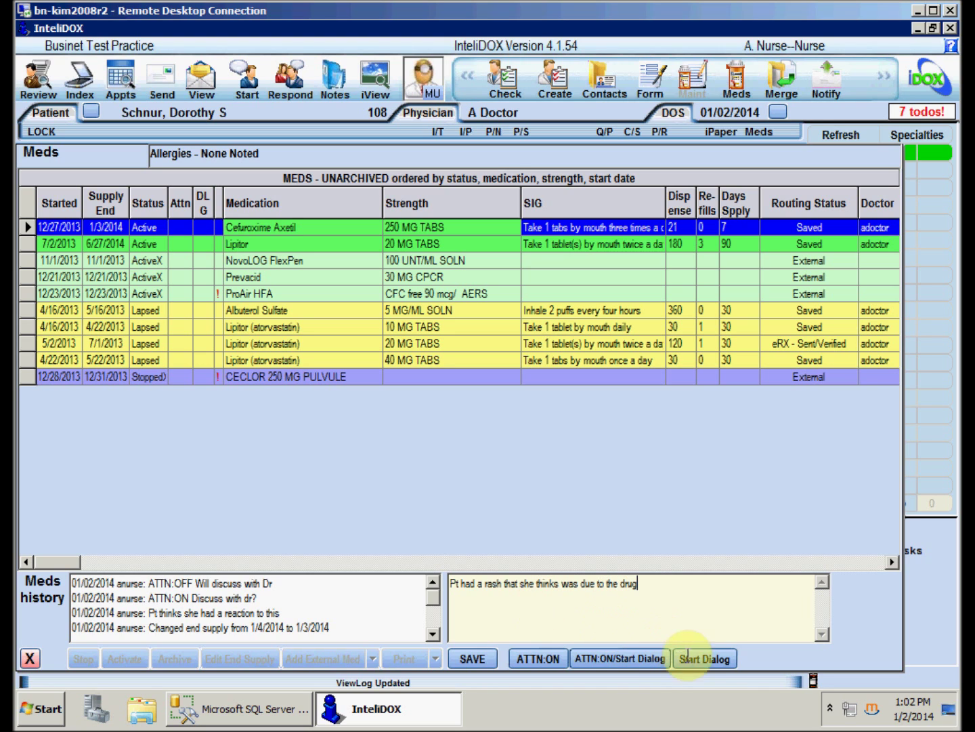
{"action": "left_click", "coordinate": [706, 663]}
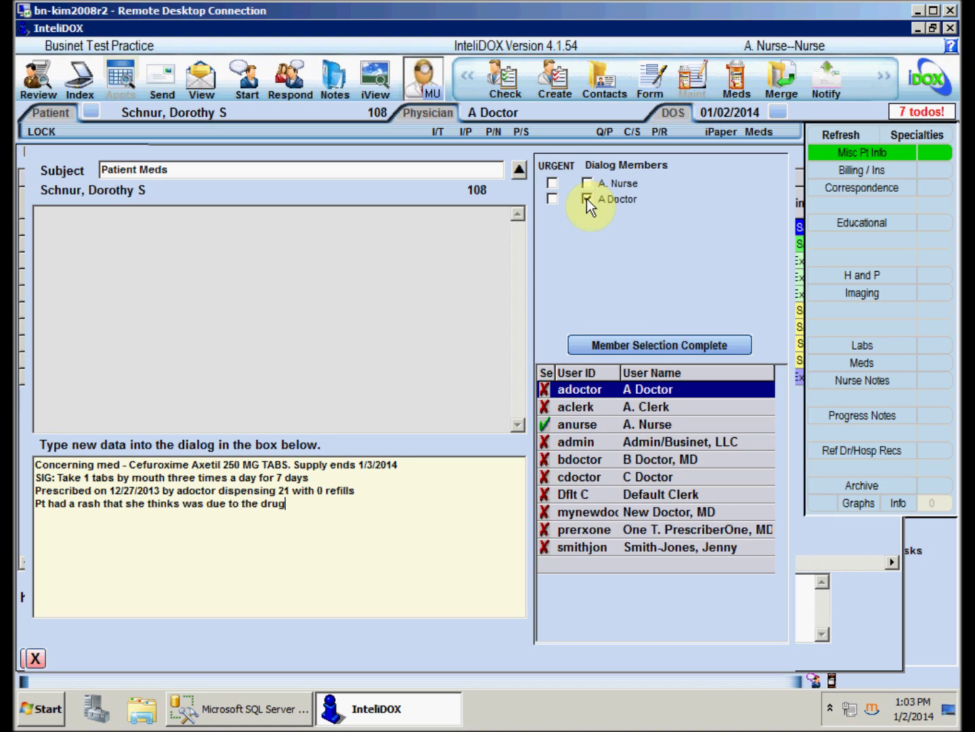
{"action": "left_click", "coordinate": [633, 350]}
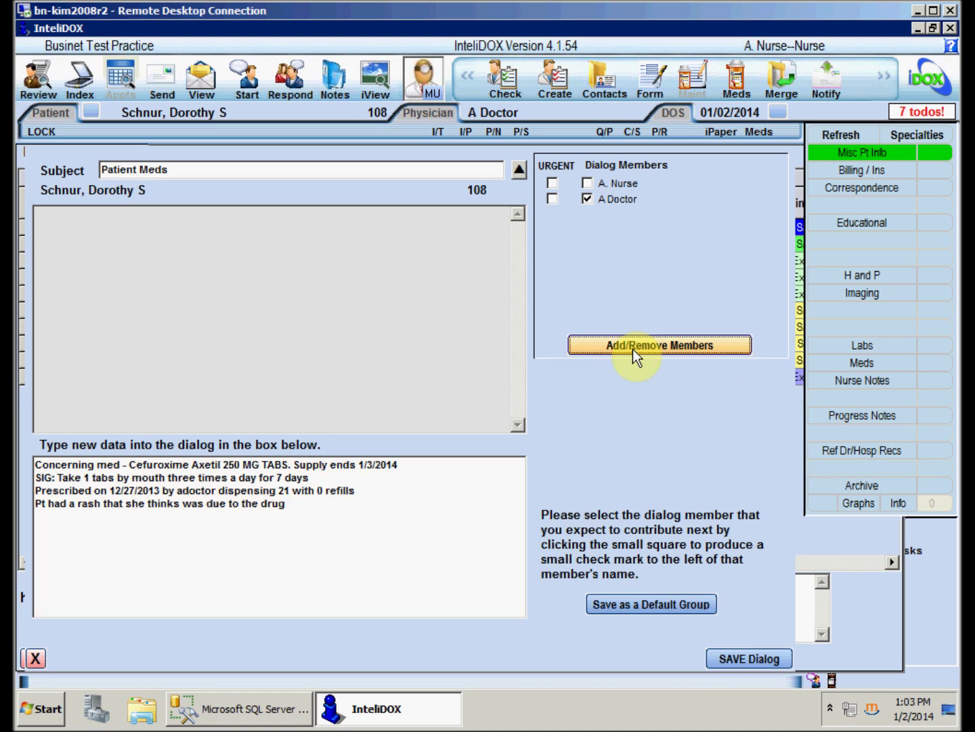
{"action": "left_click", "coordinate": [747, 659]}
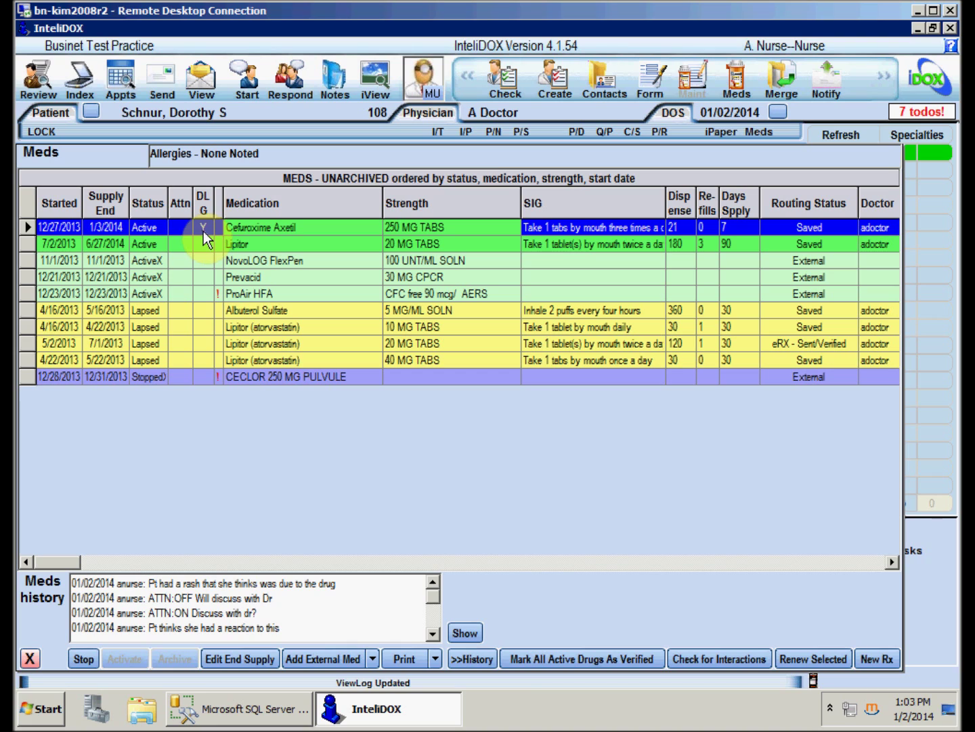
Step: View the Cefuroxime Axetil history note options and the external medication entry choices, adding nothing
{"action": "left_click", "coordinate": [461, 660]}
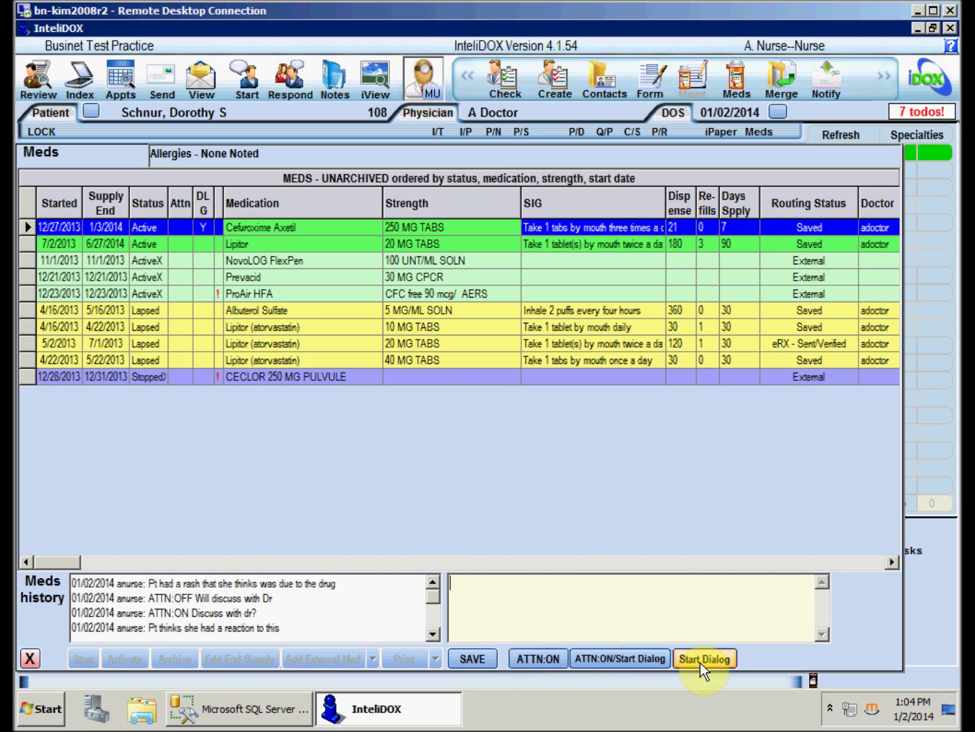
{"action": "left_click", "coordinate": [29, 656]}
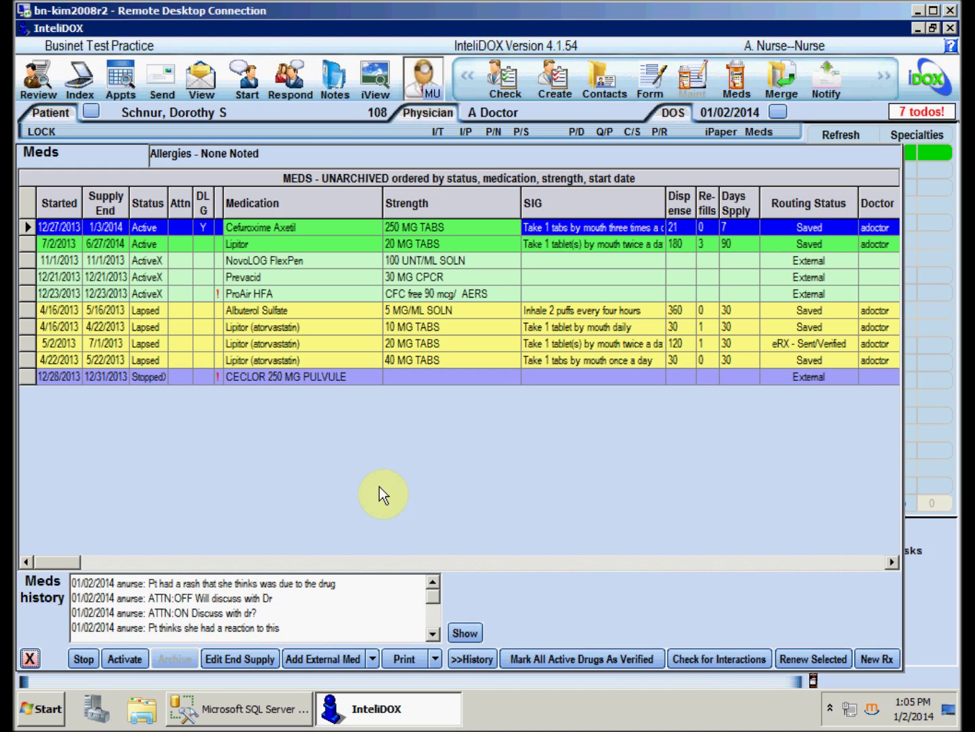
{"action": "left_click", "coordinate": [373, 661]}
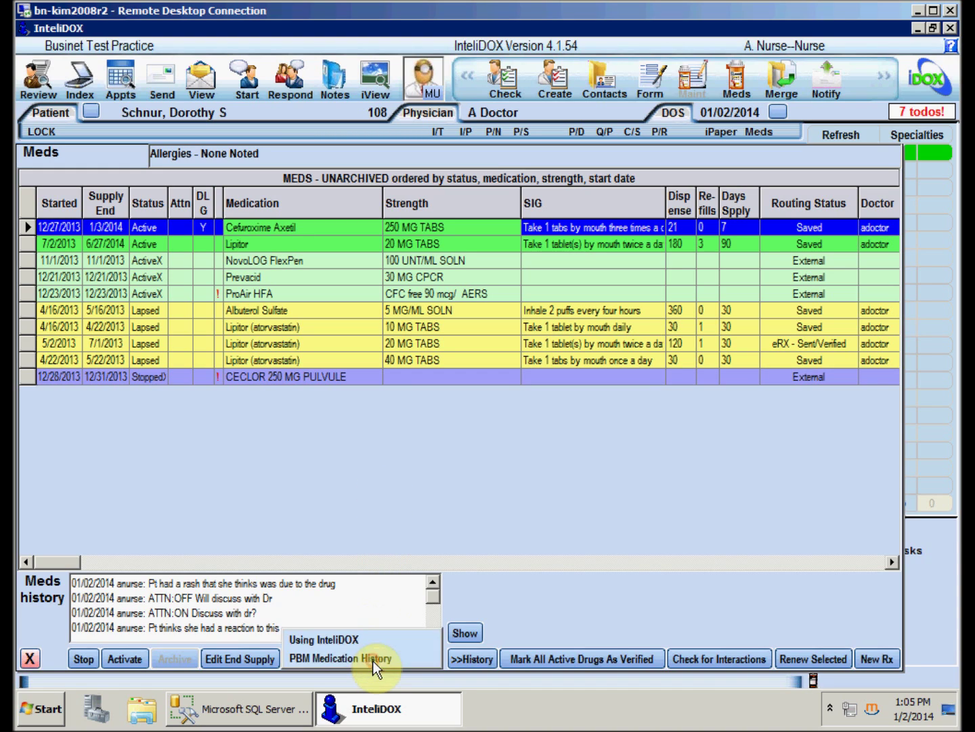
{"action": "left_click", "coordinate": [418, 641]}
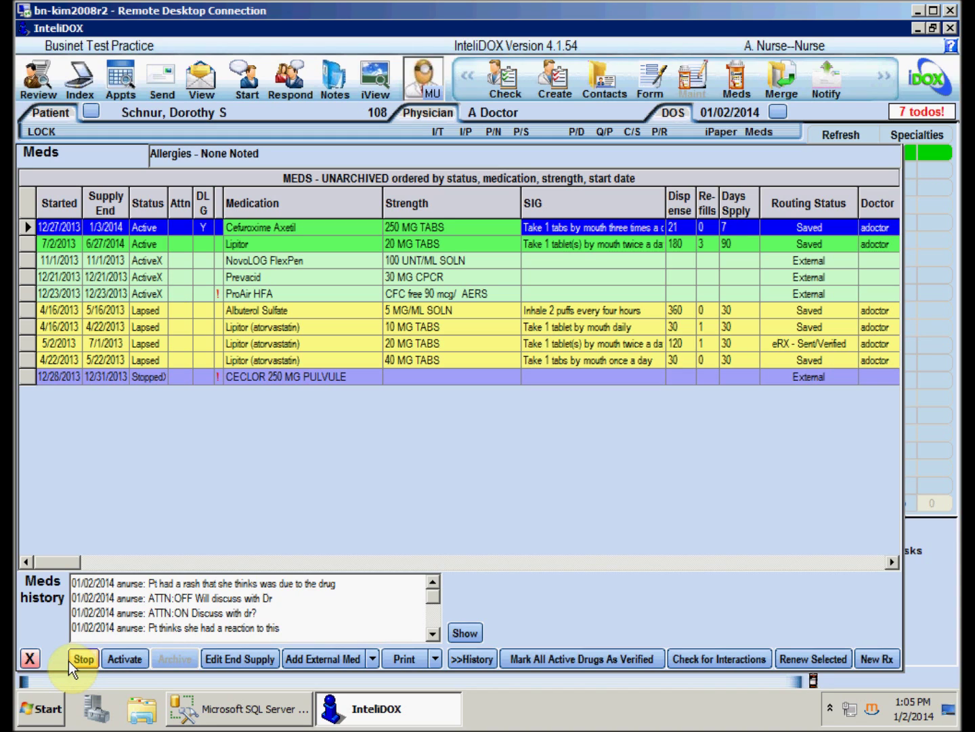
Step: Mark all active drugs as verified and check the history of the active, lapsed and stopped medication records
{"action": "left_click", "coordinate": [569, 663]}
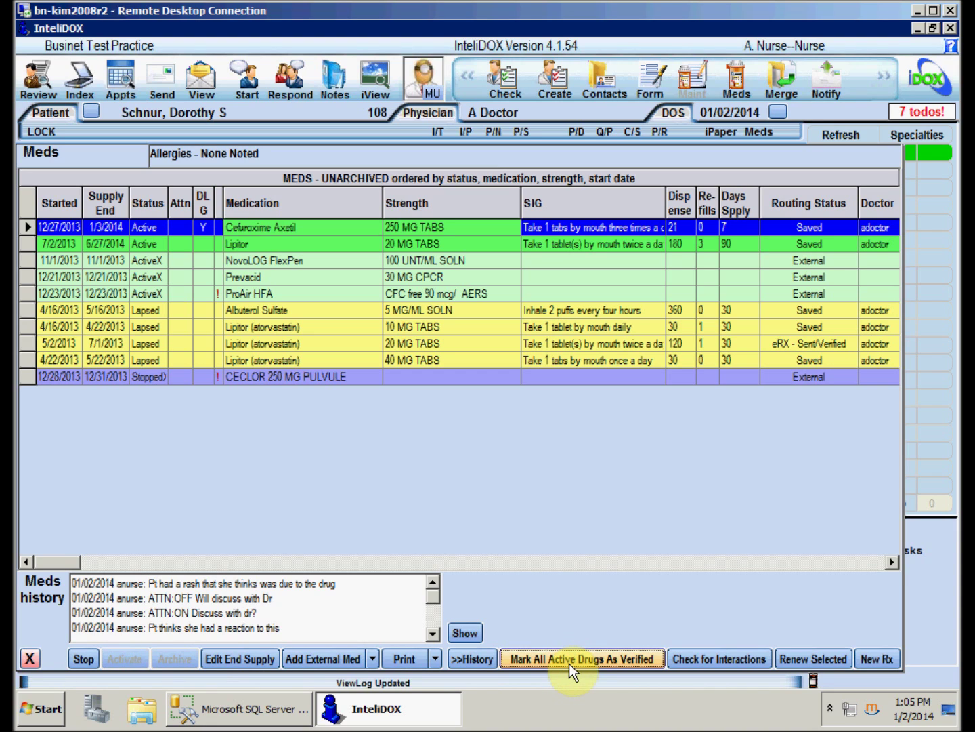
{"action": "left_click", "coordinate": [256, 242]}
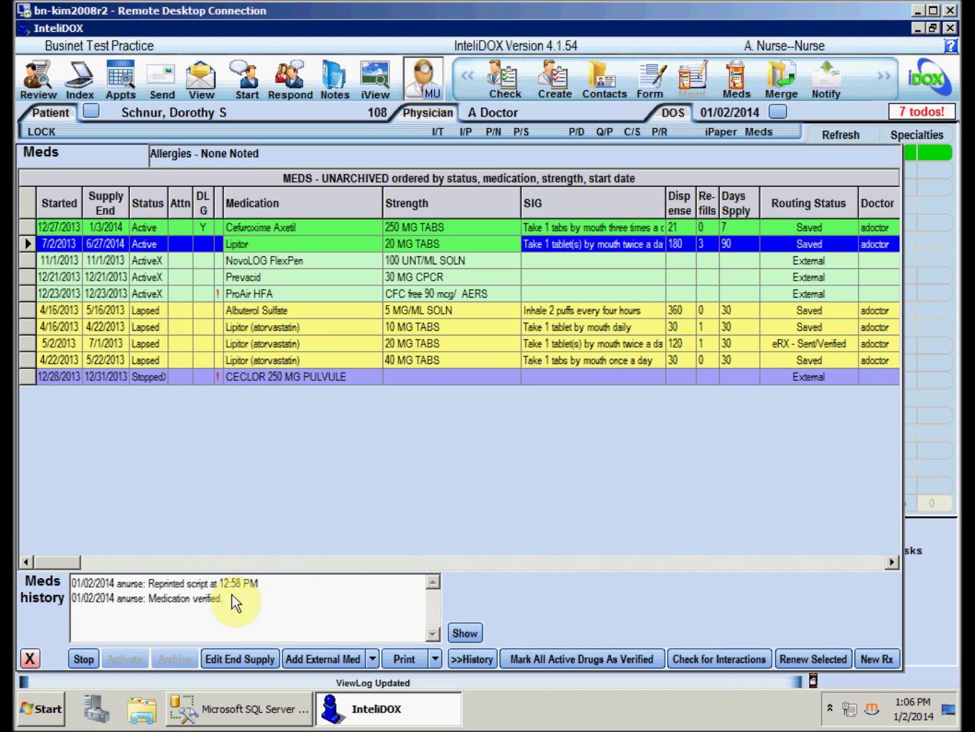
{"action": "left_click", "coordinate": [243, 259]}
{"action": "left_click", "coordinate": [244, 277]}
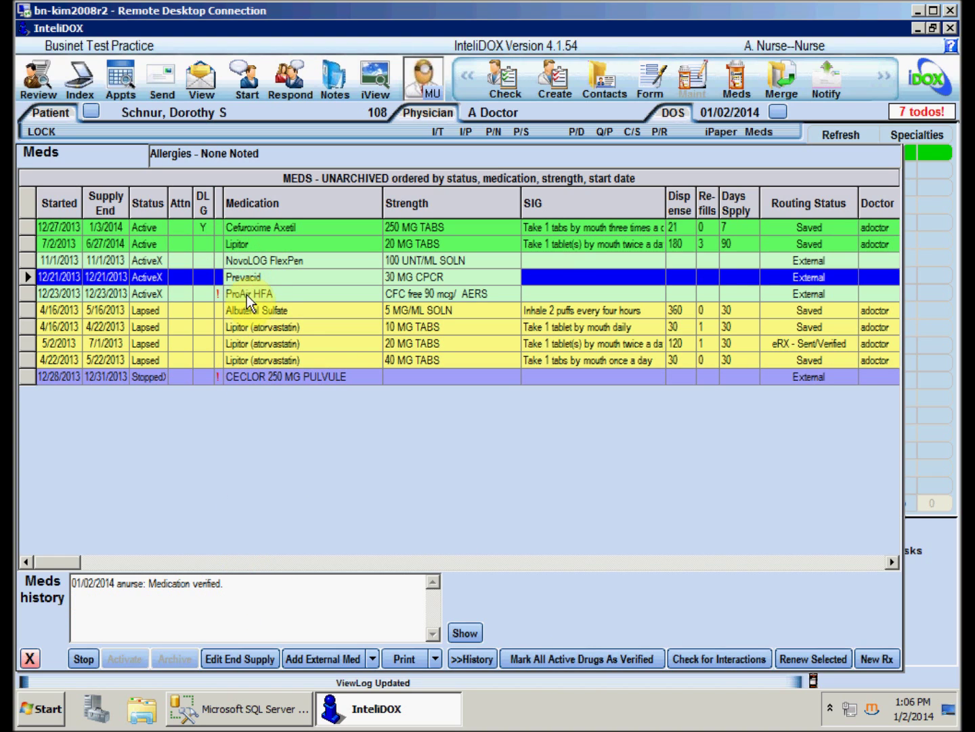
{"action": "left_click", "coordinate": [248, 295]}
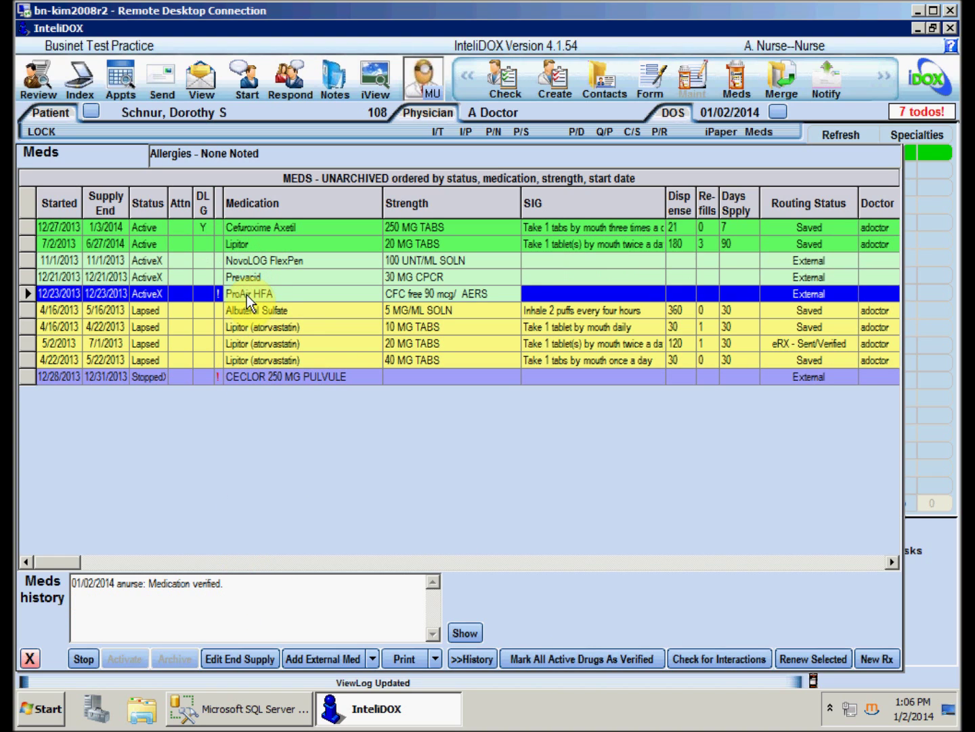
{"action": "left_click", "coordinate": [297, 311]}
{"action": "left_click", "coordinate": [296, 377]}
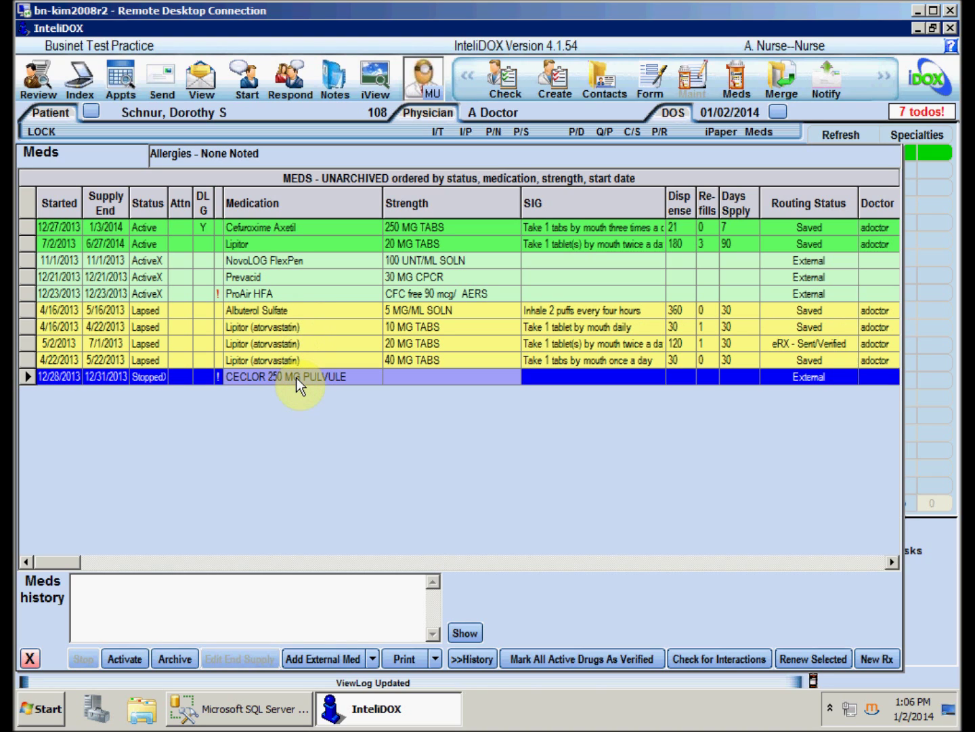
Step: Switch to the second most recently accessed patient, open that patient's medication list and mark the patient as having no meds
{"action": "left_click", "coordinate": [30, 659]}
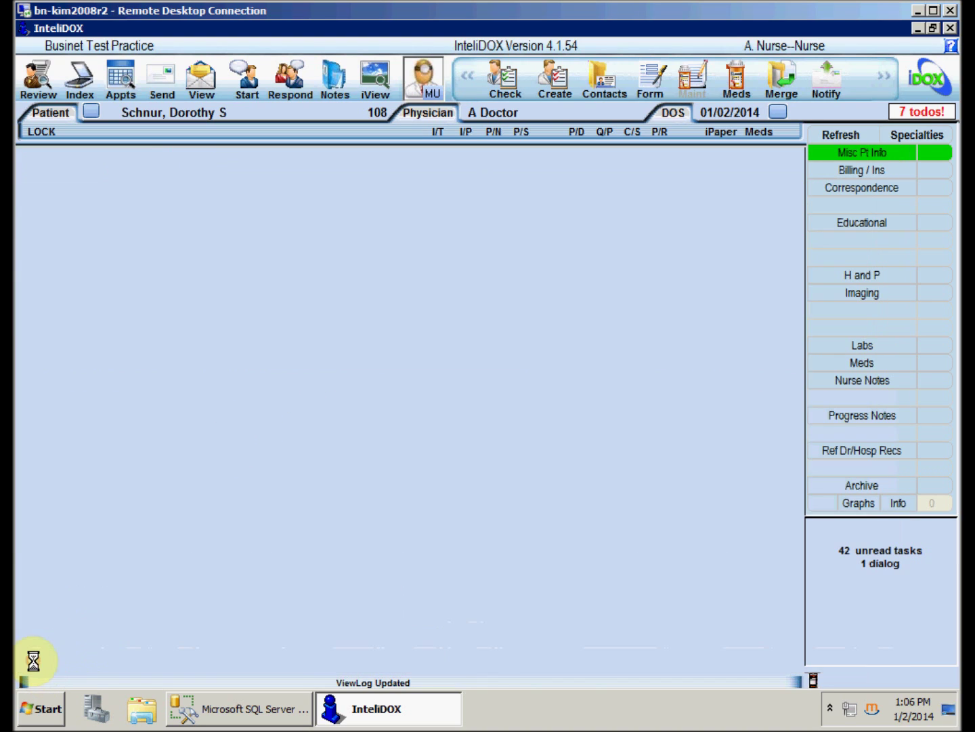
{"action": "left_click", "coordinate": [89, 111]}
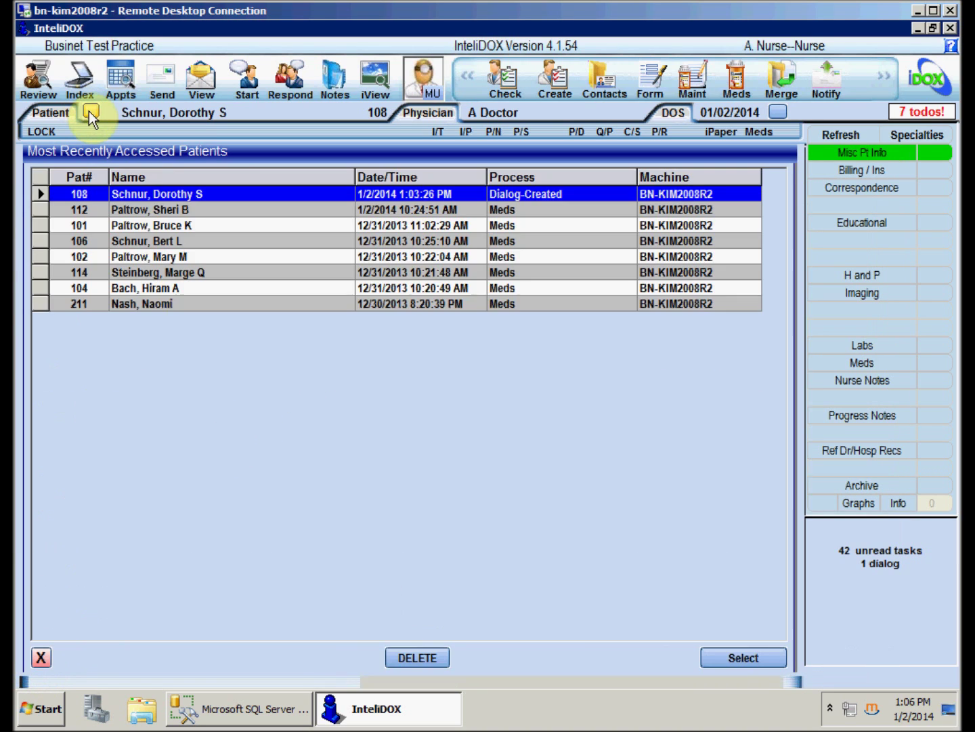
{"action": "double_click", "coordinate": [164, 208]}
{"action": "left_click", "coordinate": [756, 133]}
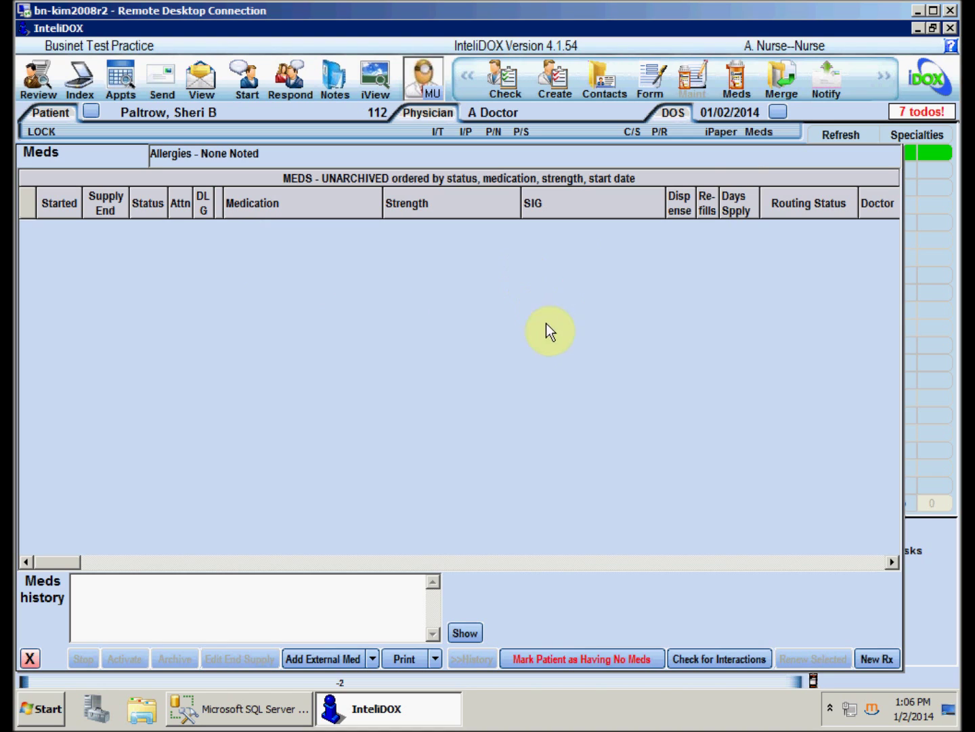
{"action": "left_click", "coordinate": [535, 661]}
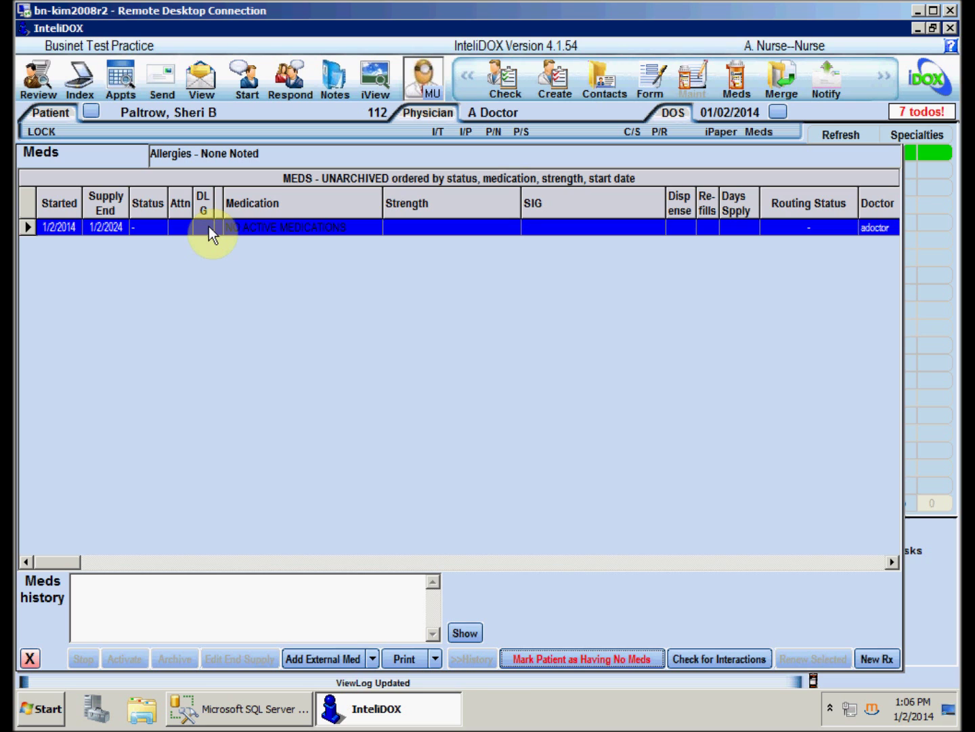
Step: Enter a new prescription for Azithromycin 500 MG TABS from the My Rx list and save it without sending
{"action": "left_click", "coordinate": [875, 659]}
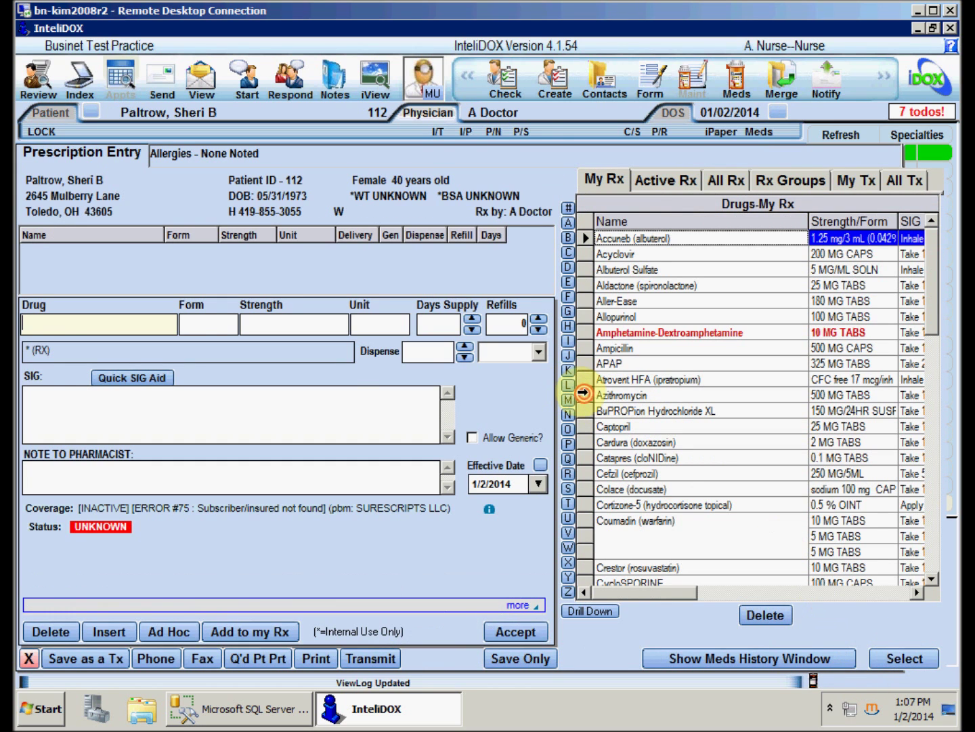
{"action": "left_click", "coordinate": [610, 394]}
{"action": "left_click", "coordinate": [528, 658]}
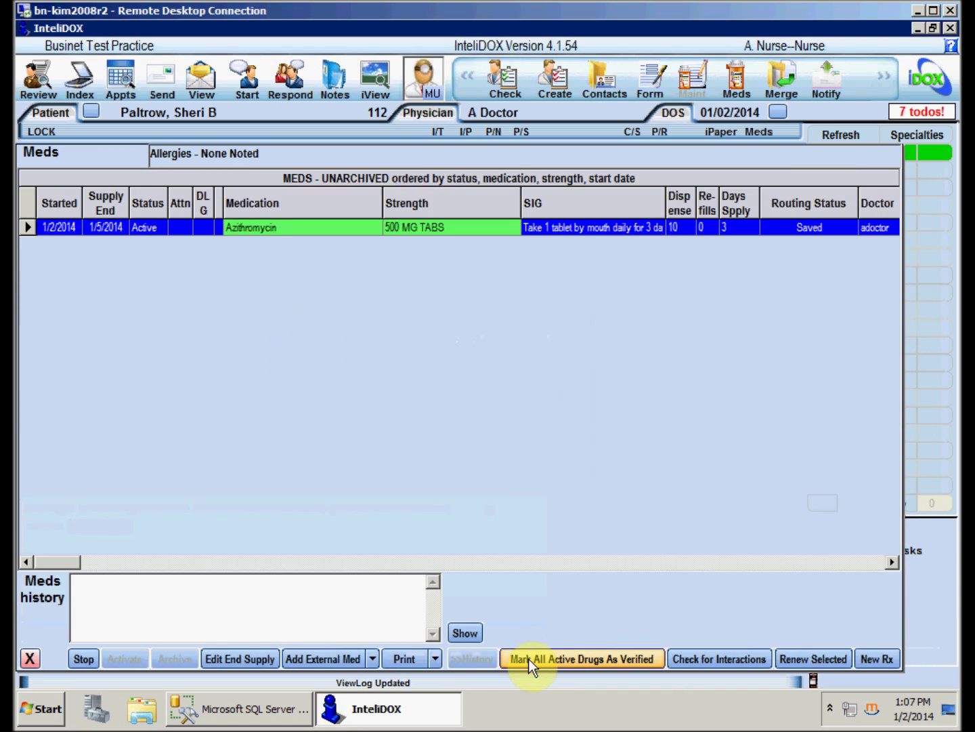